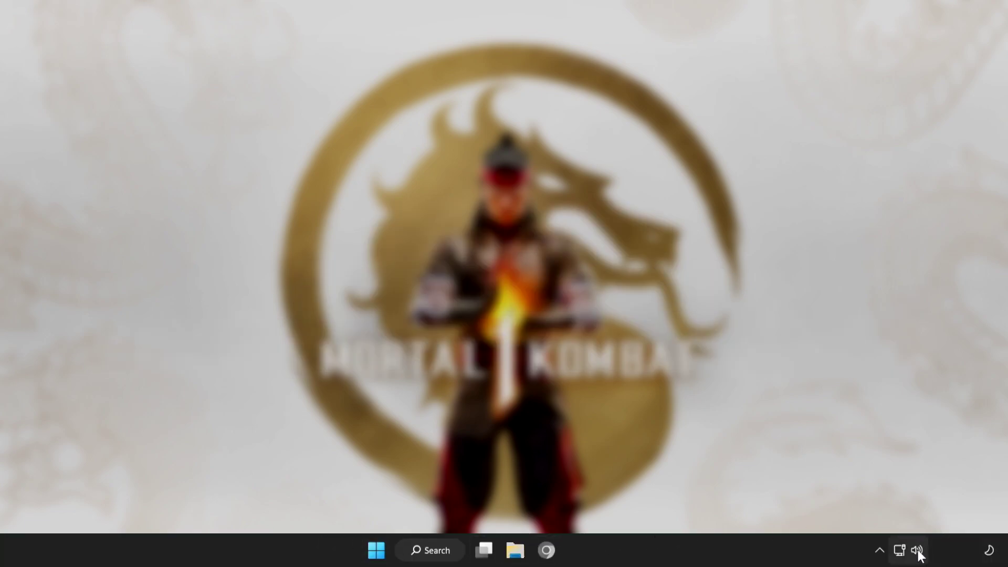
- Make Speakers (High Definition Audio Device) the active output instead of CABLE Input in Quick Settings
left_click(918, 549)
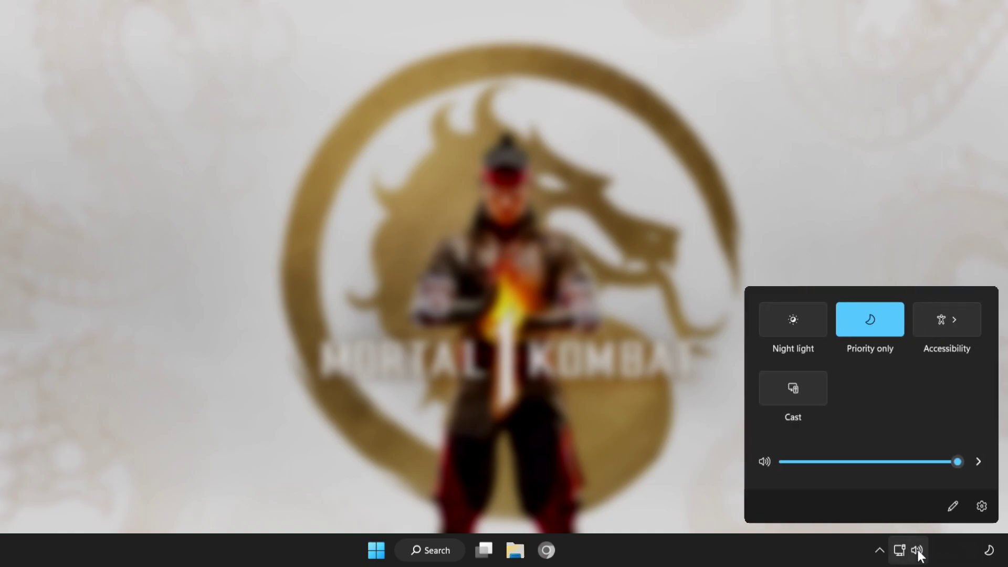
left_click(978, 464)
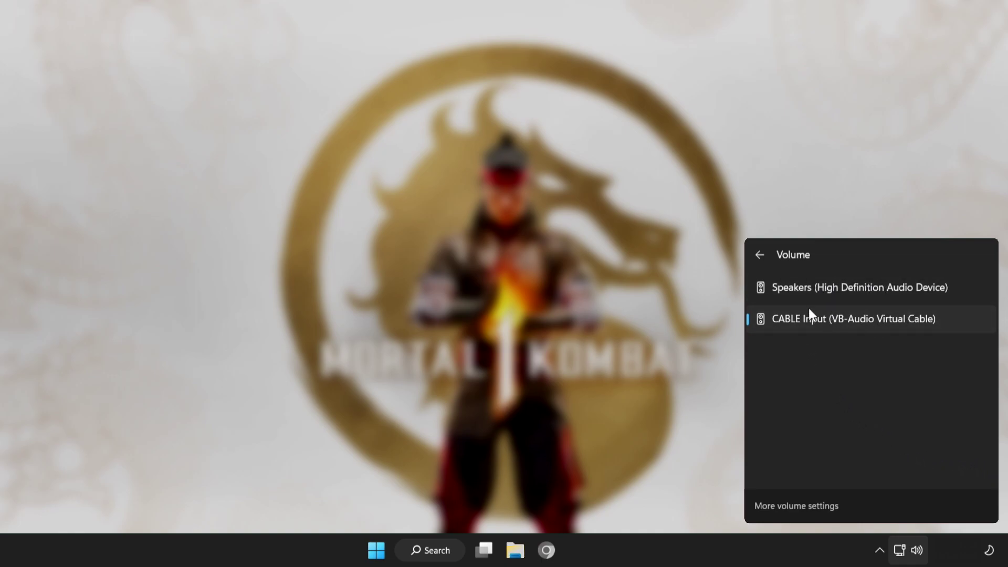
left_click(834, 292)
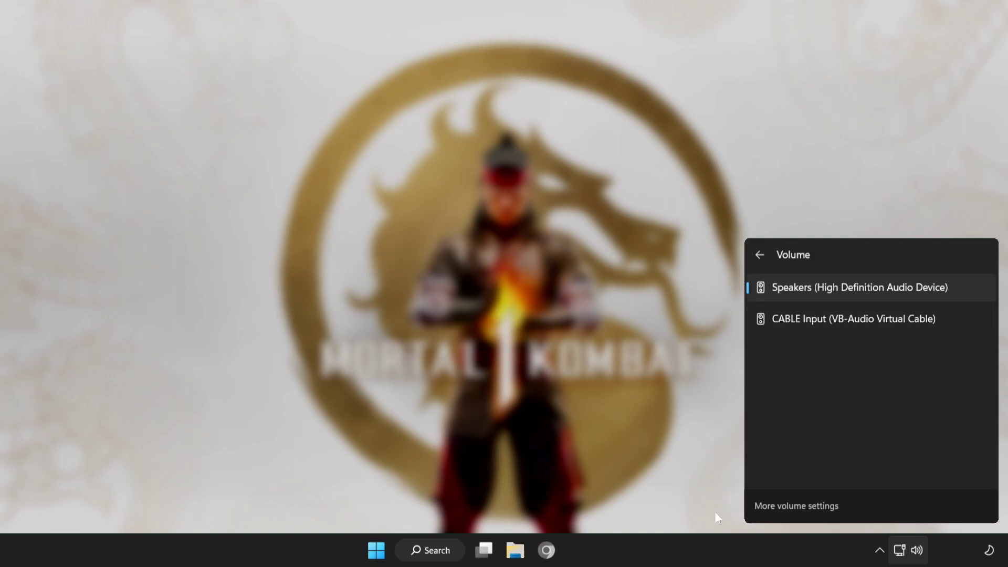
- Close the volume device list and restart the PC from the Start menu's Power options
left_click(296, 561)
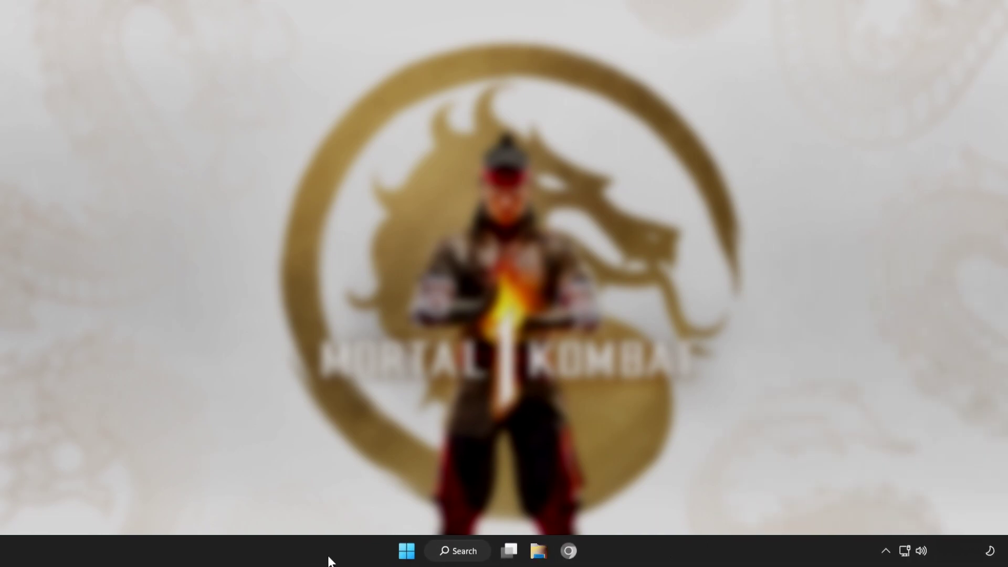
left_click(424, 551)
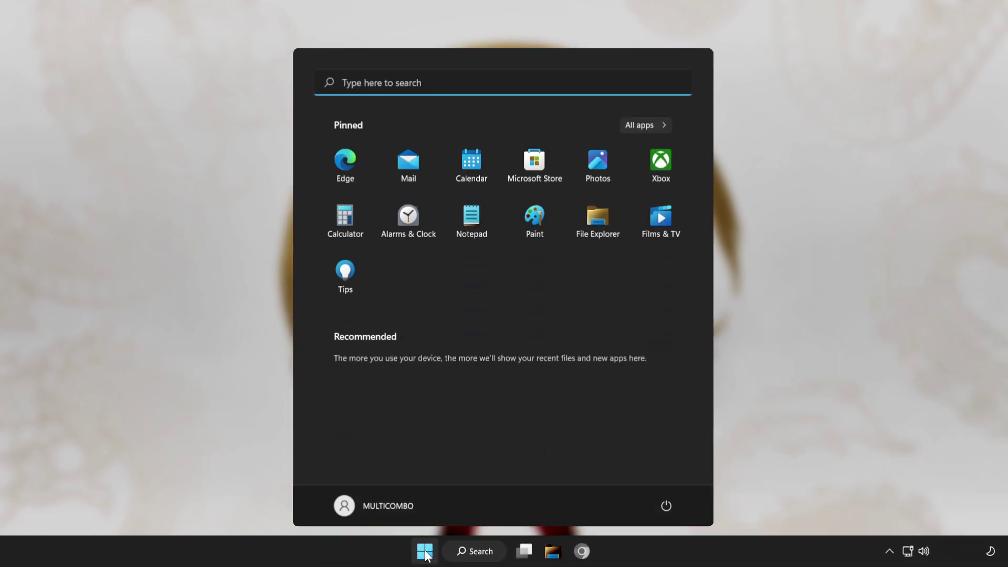
left_click(669, 504)
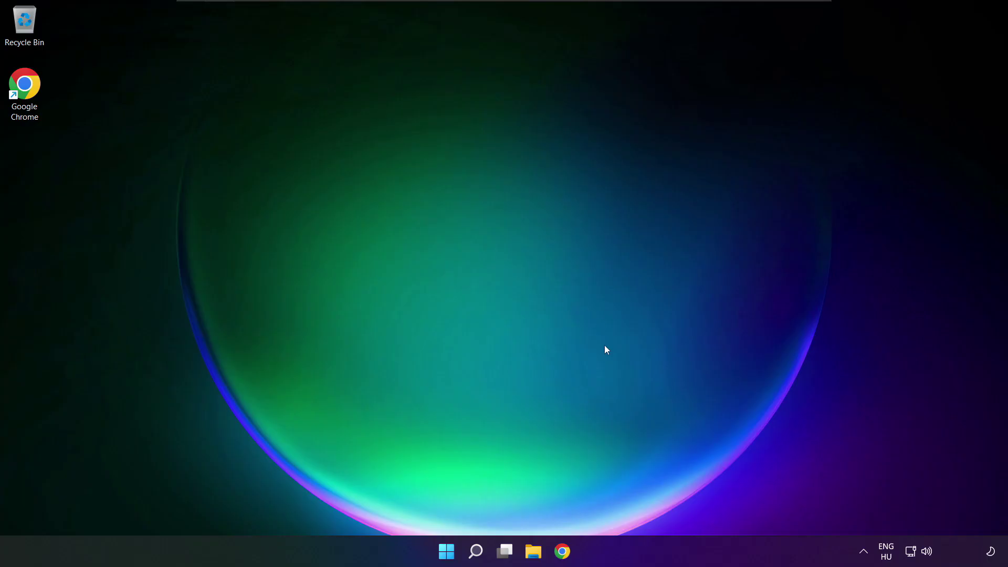
- Open the System > Sound page and test the Speakers volume slider, leaving it at 100
left_click(927, 552)
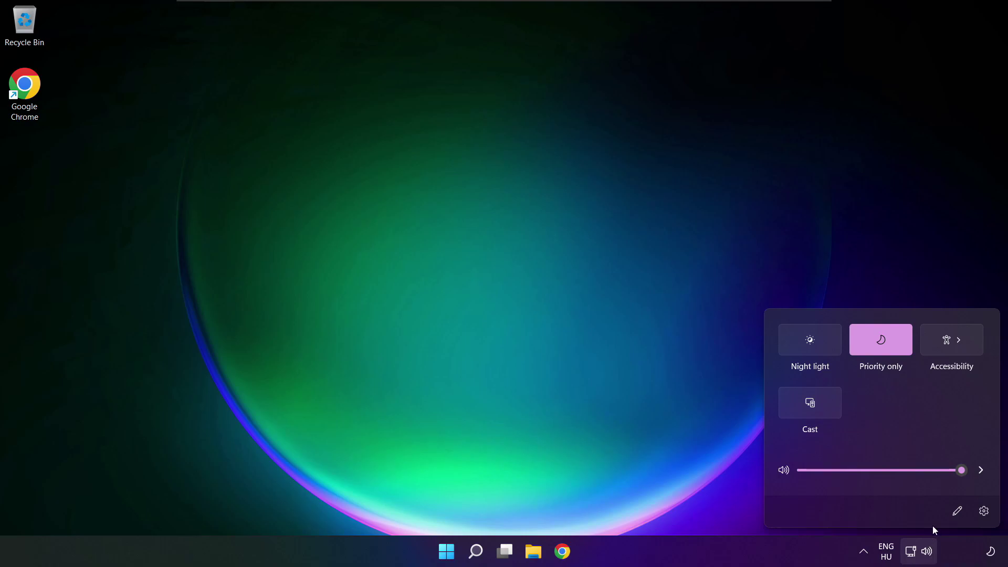
left_click(982, 472)
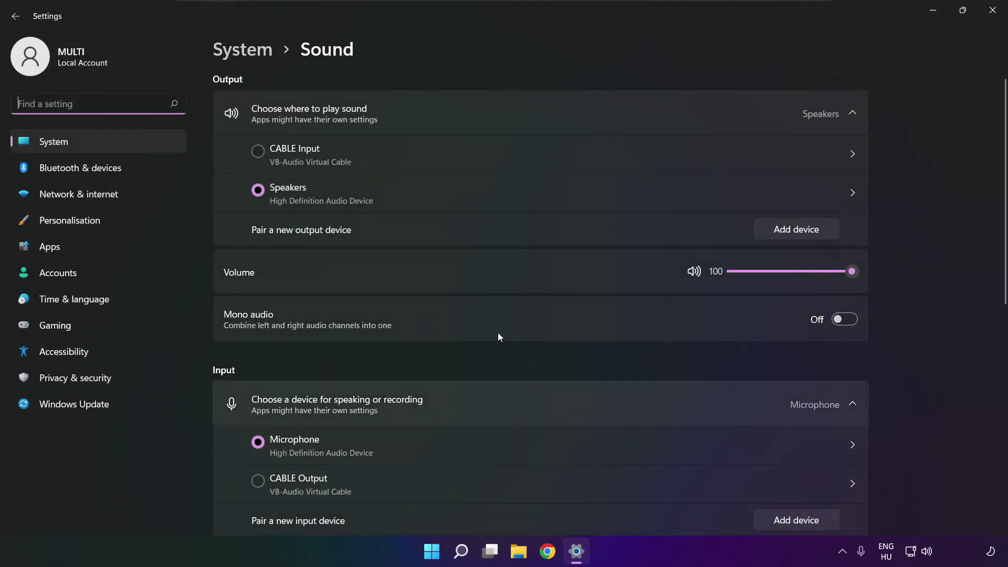
left_click(264, 190)
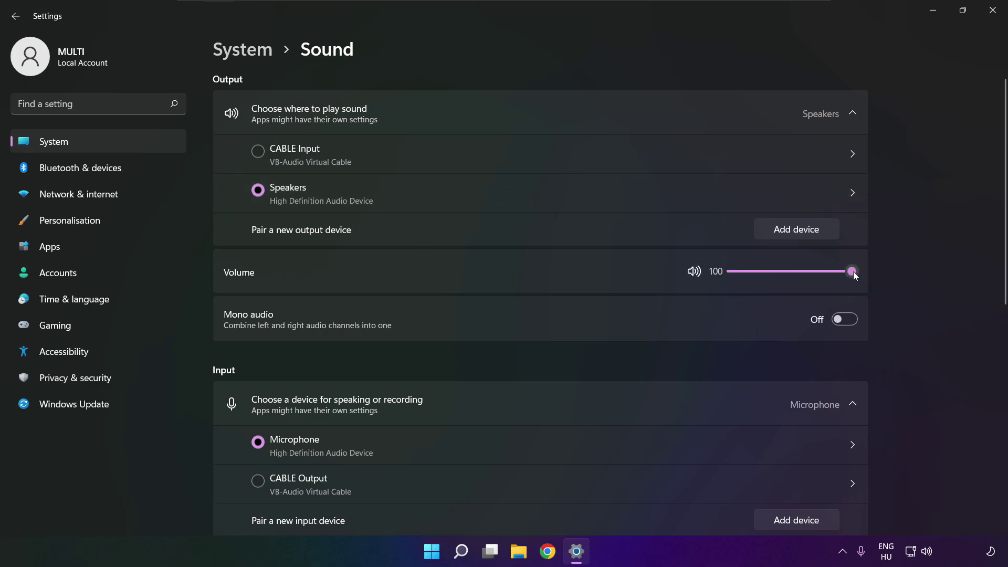
mouse_move(852, 272)
left_mouse_down()
mouse_move(787, 270)
mouse_move(870, 271)
left_mouse_up()
scroll(1002, 345, "down", 3)
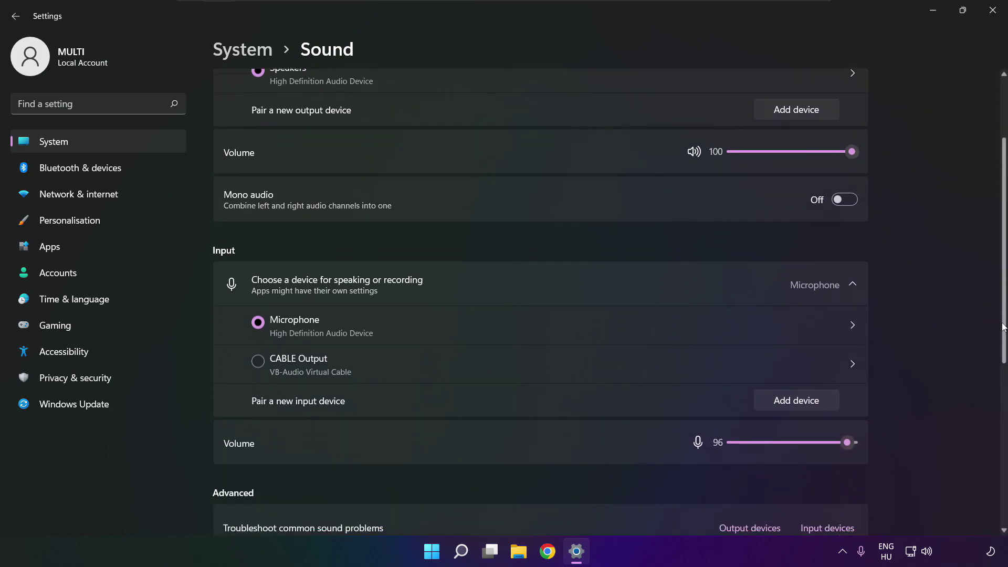
left_click_drag(1003, 345, 1001, 440)
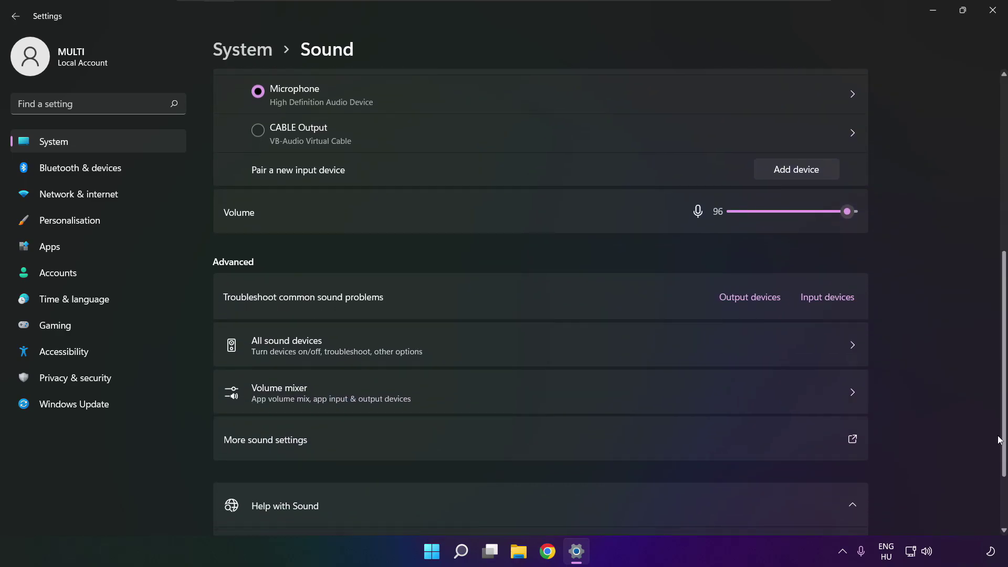
- Disable the CABLE Input playback device in the classic Sound control panel
left_click(415, 442)
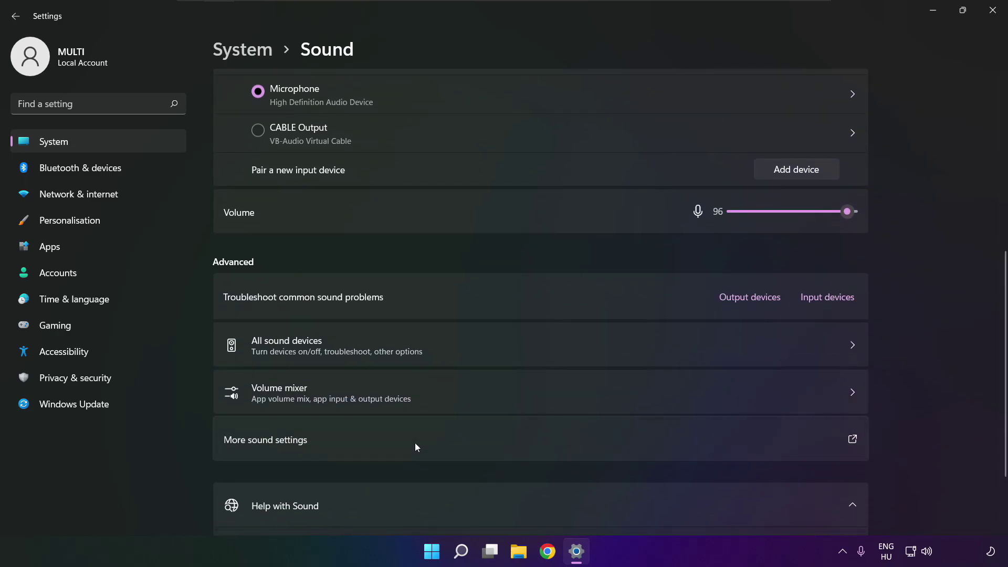
left_click(432, 239)
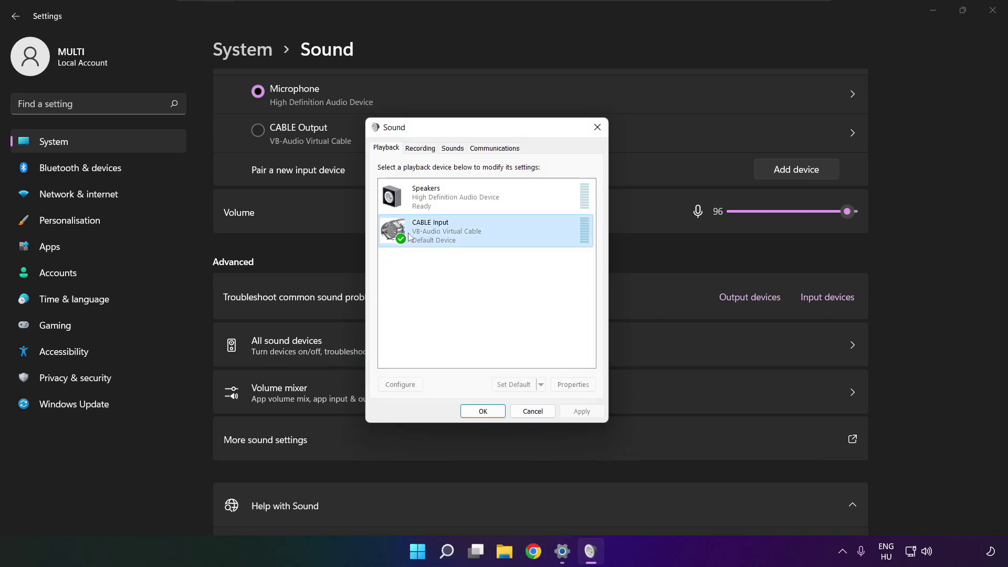
right_click(534, 231)
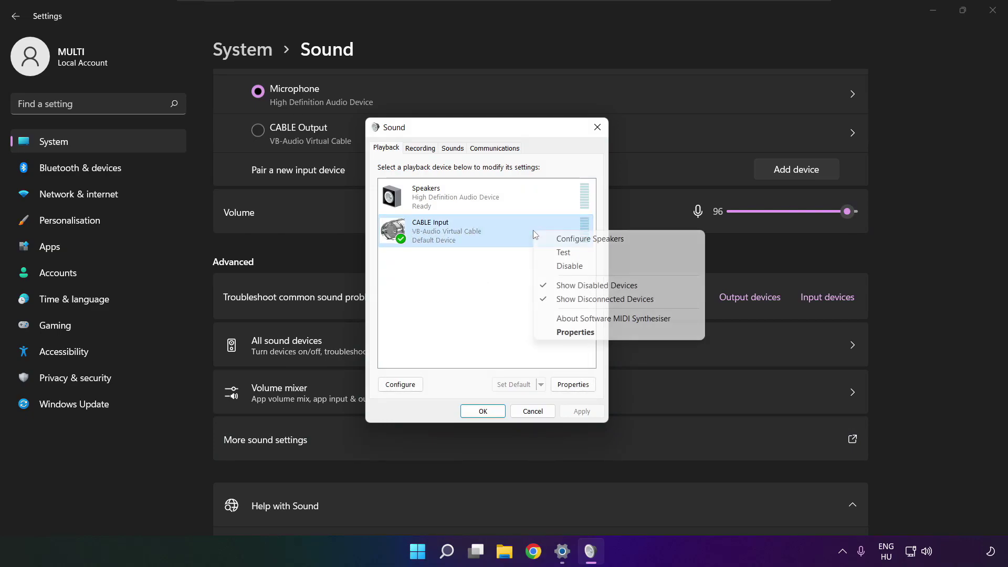
left_click(585, 266)
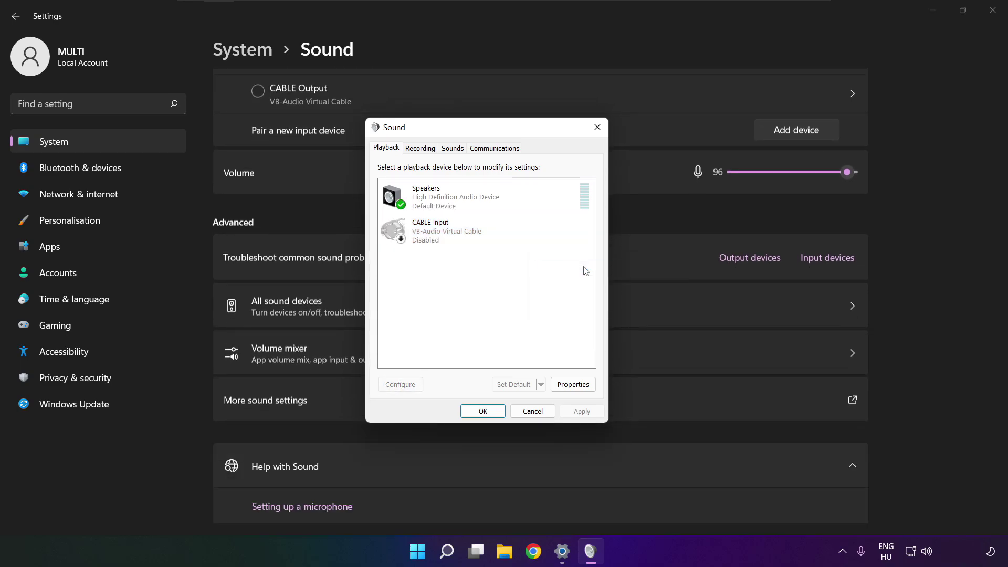
- Start Configure Speakers for the Speakers playback device
left_click(464, 206)
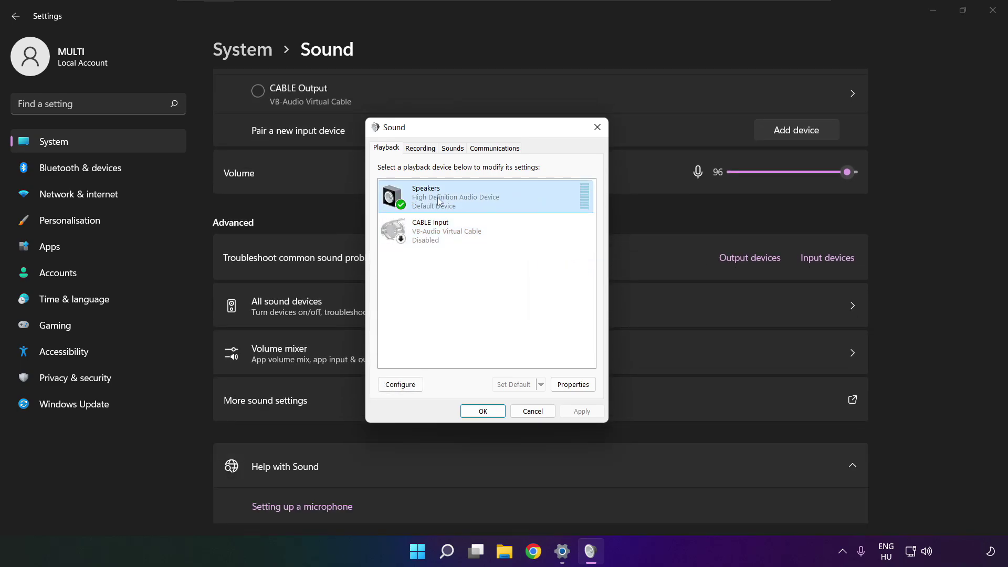
right_click(488, 201)
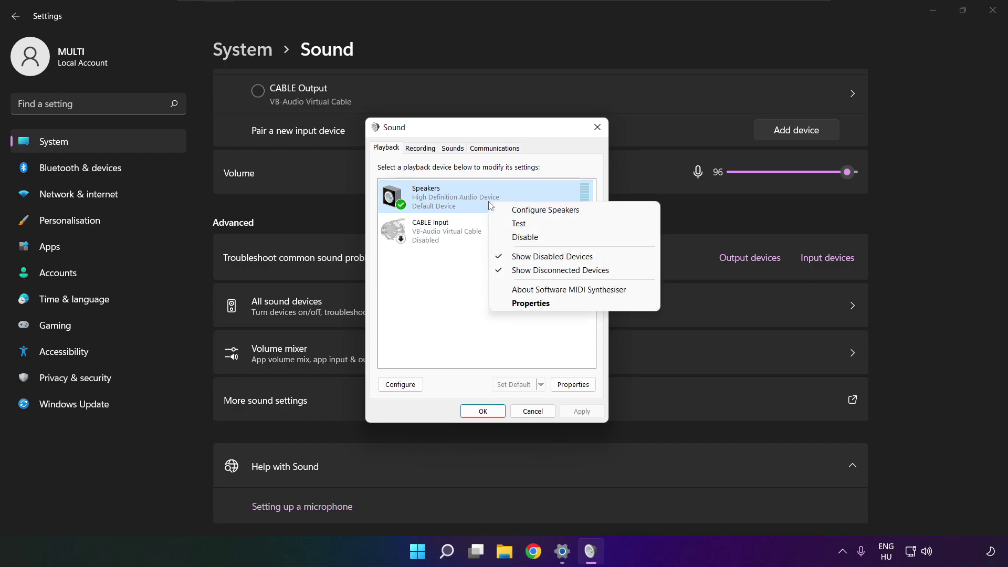
left_click(556, 211)
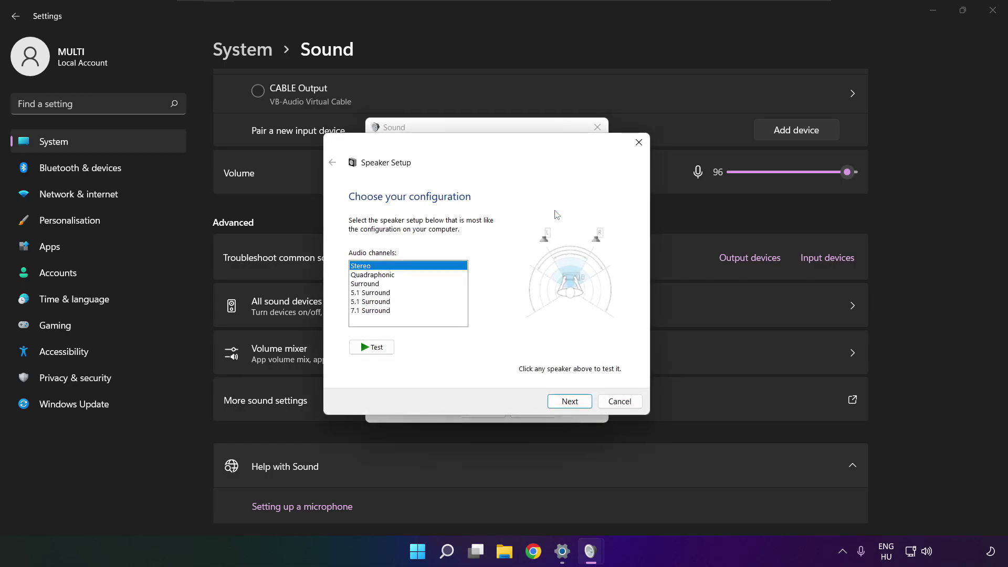
- Set up the Speakers as 7.1 Surround, keeping centre, subwoofer, side and rear speakers
left_click(374, 310)
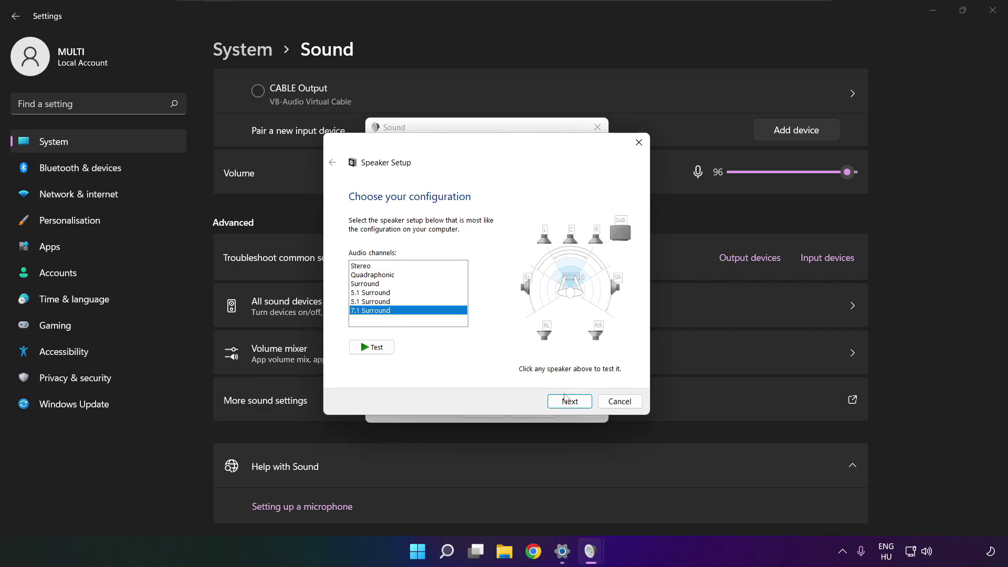
left_click(569, 402)
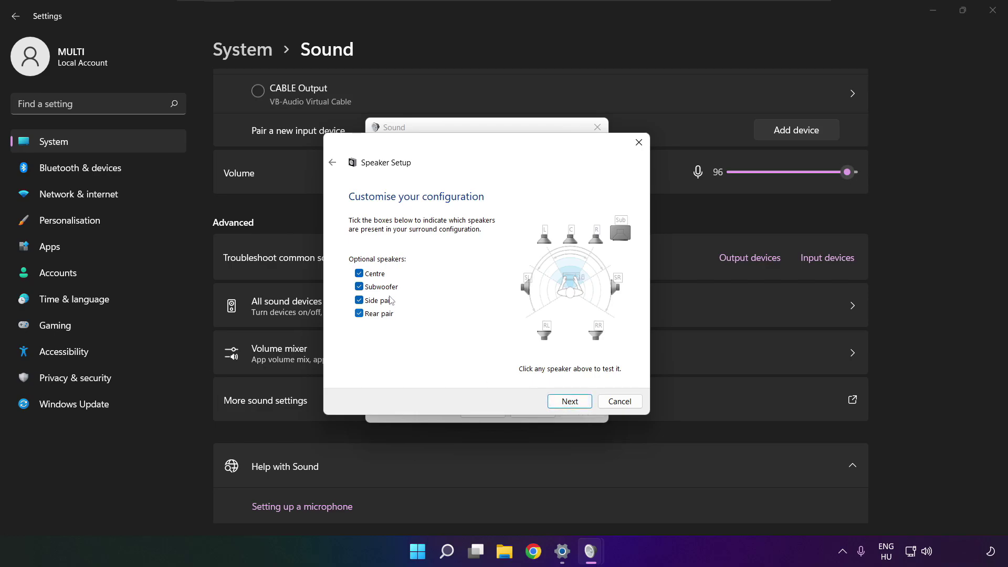
left_click(567, 402)
left_click(567, 402)
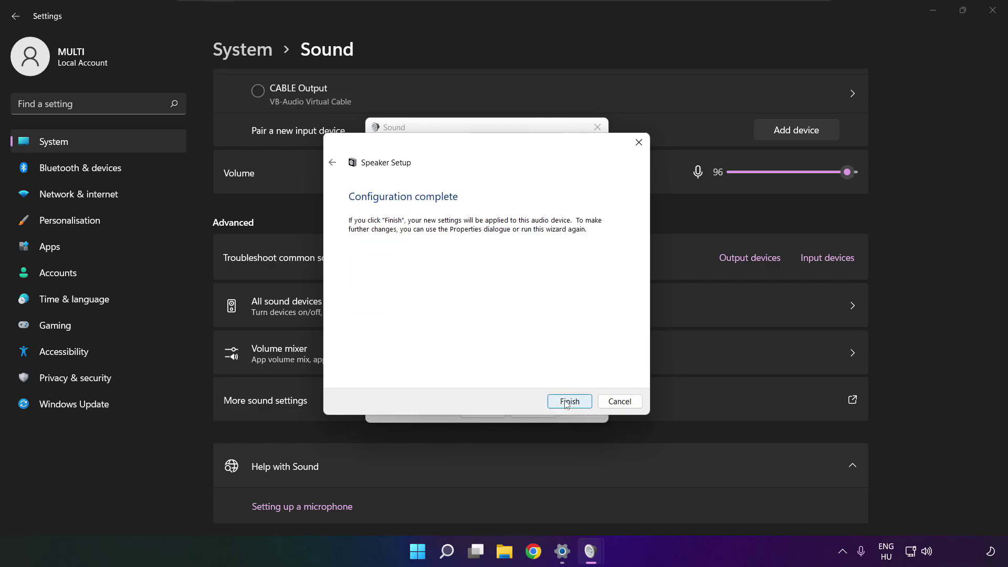
left_click(567, 401)
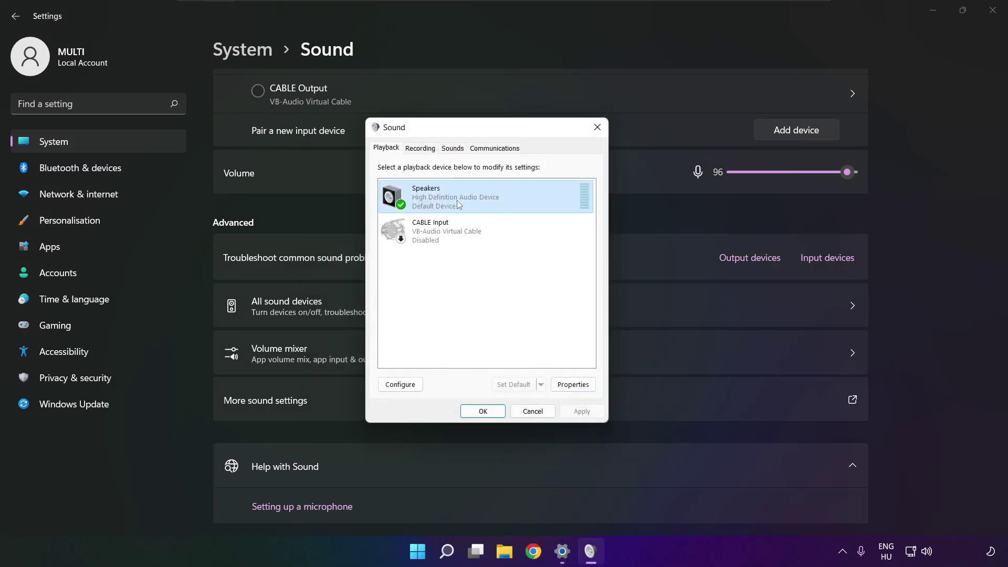
- Turn on Disable all enhancements in Speakers Properties and apply it
left_click(573, 385)
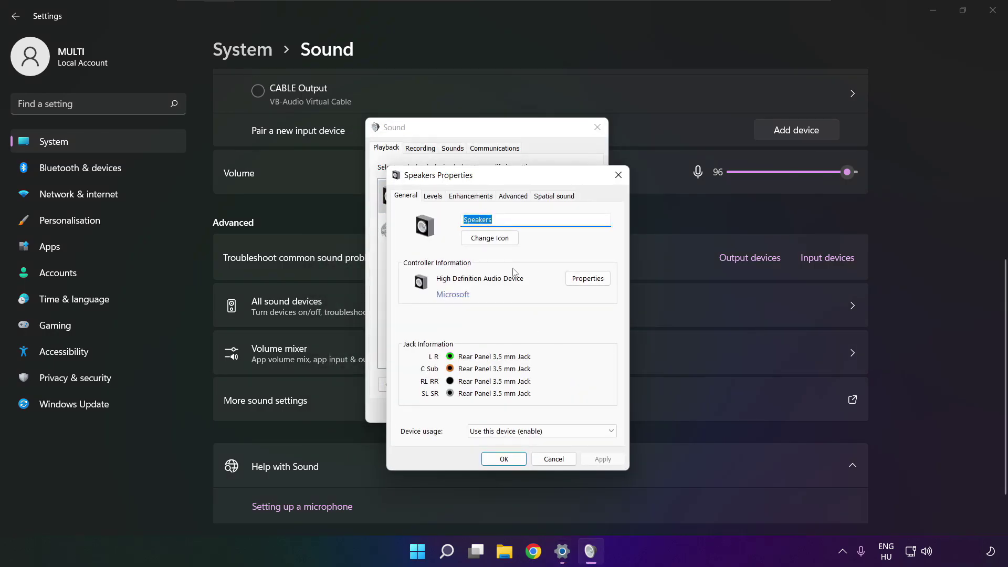
left_click_drag(473, 175, 452, 143)
left_click(413, 163)
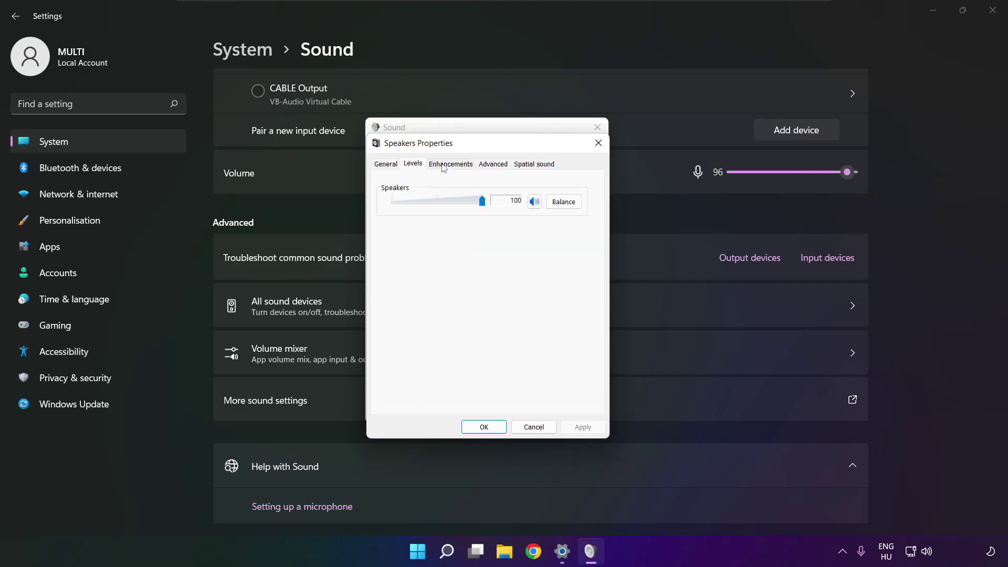
left_click(443, 167)
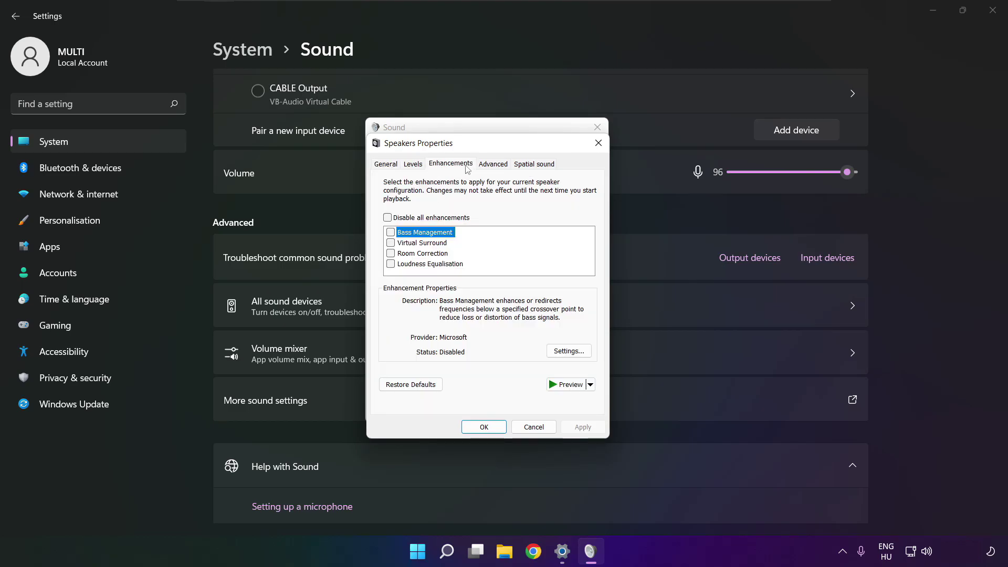
left_click(388, 220)
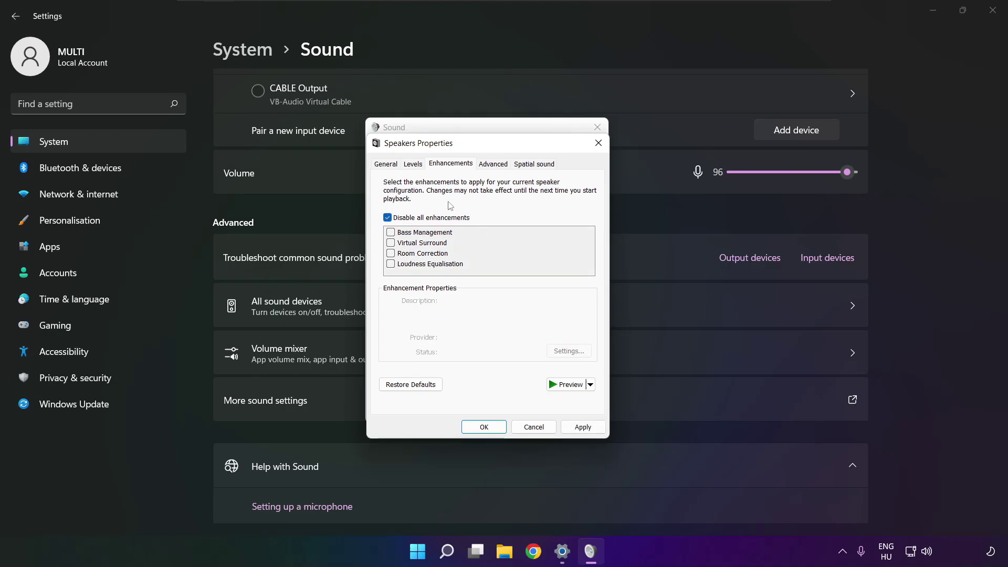
left_click(589, 430)
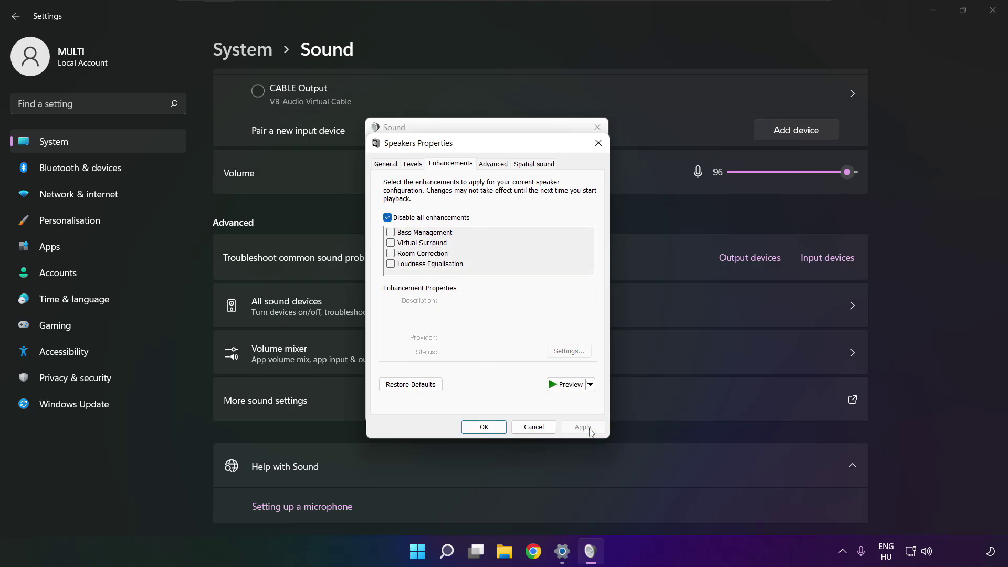
- Keep the Speakers default format at 16 bit, 48000 Hz (DVD Quality) and close Properties
left_click(489, 169)
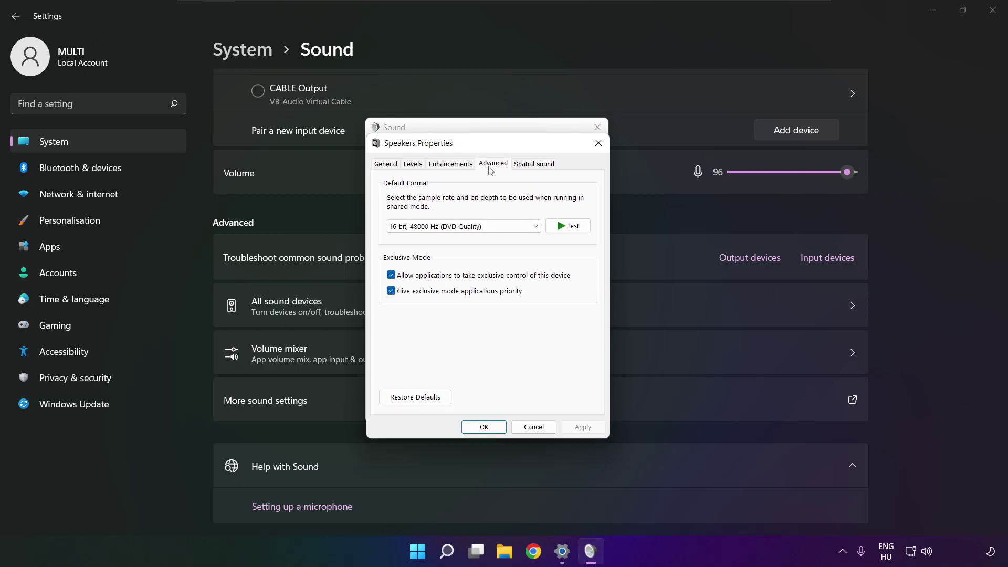
left_click(535, 228)
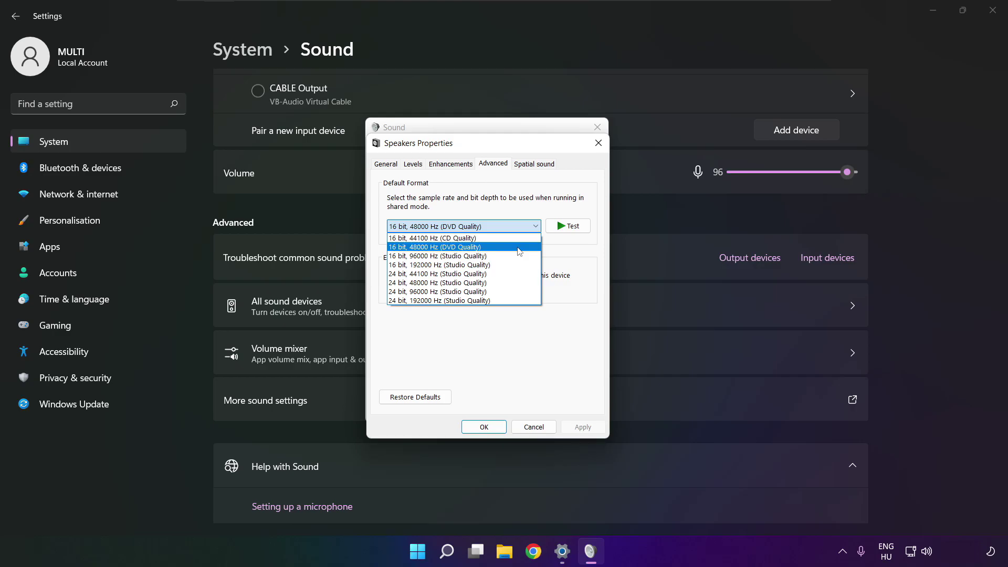
left_click(519, 247)
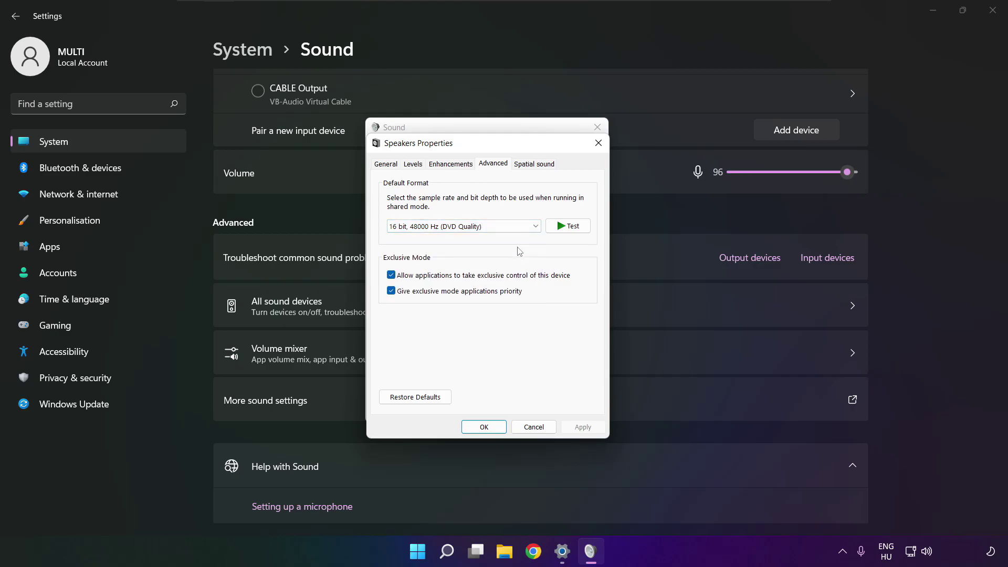
left_click(484, 426)
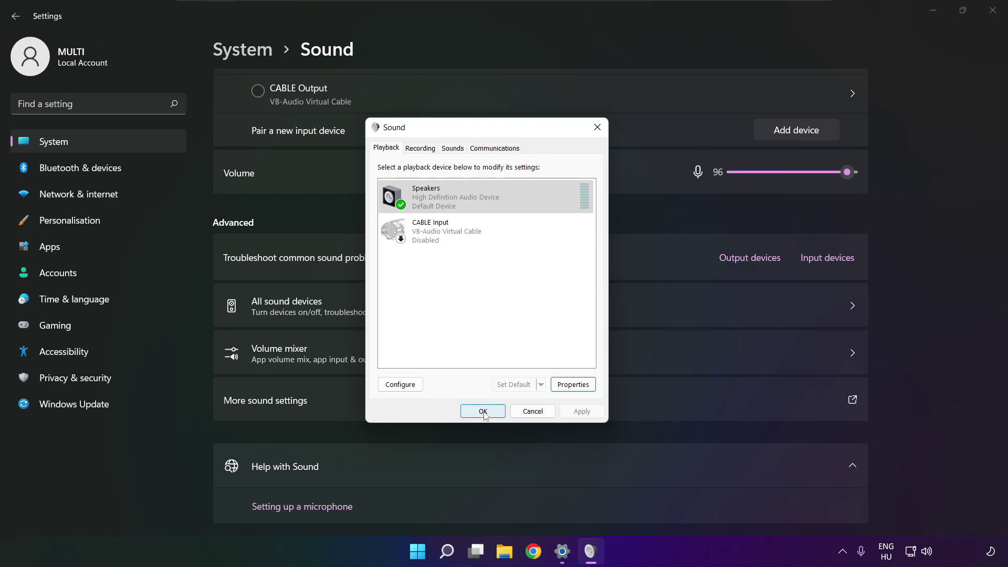
- Close the Sound dialog and Settings, then restart the PC from Start's Power options
left_click(483, 411)
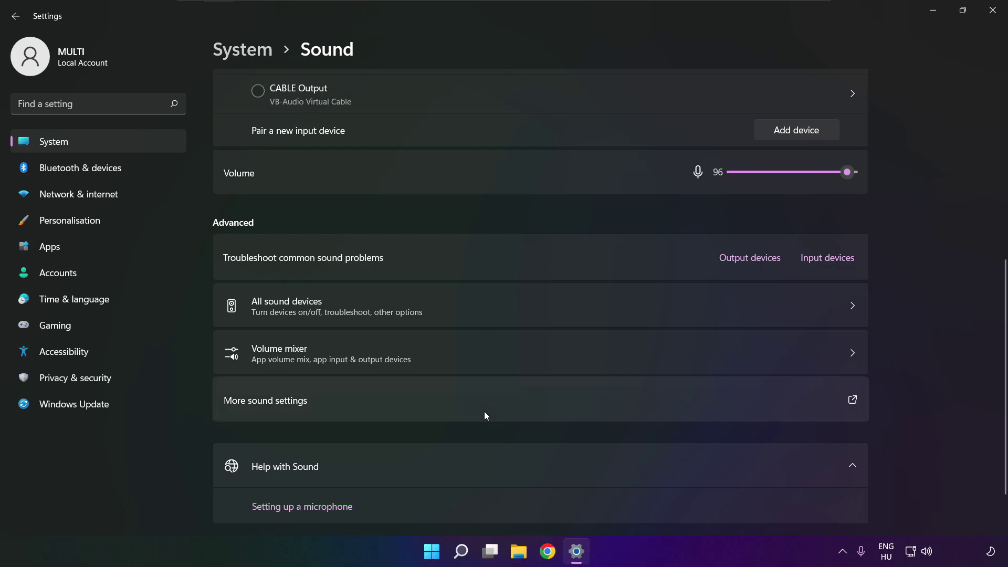
left_click(1003, 16)
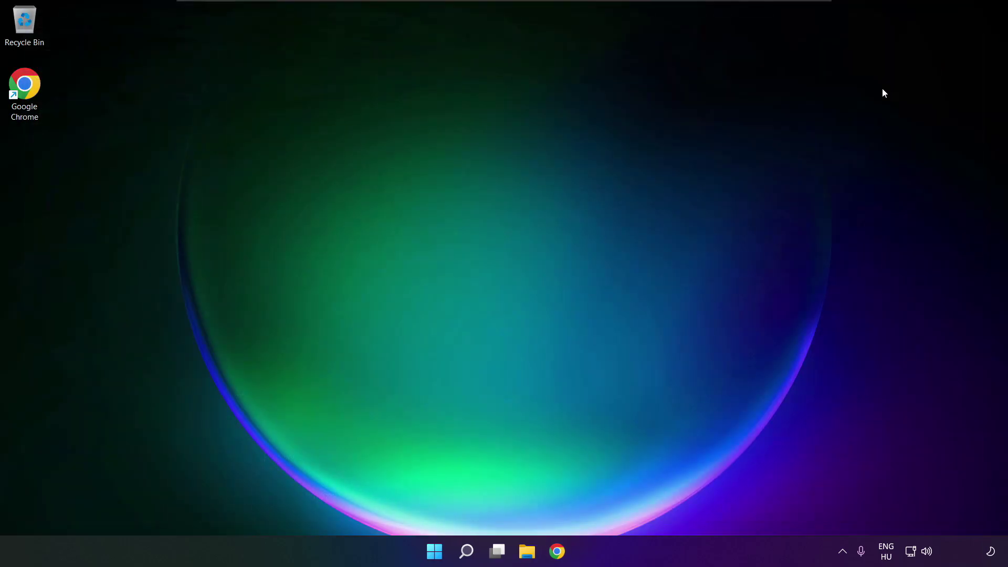
left_click(446, 551)
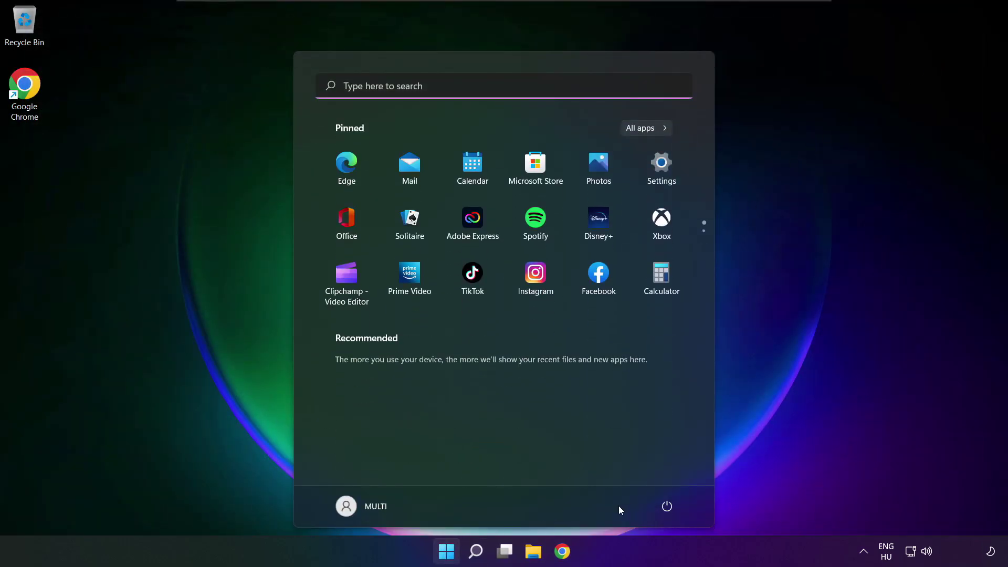
left_click(667, 509)
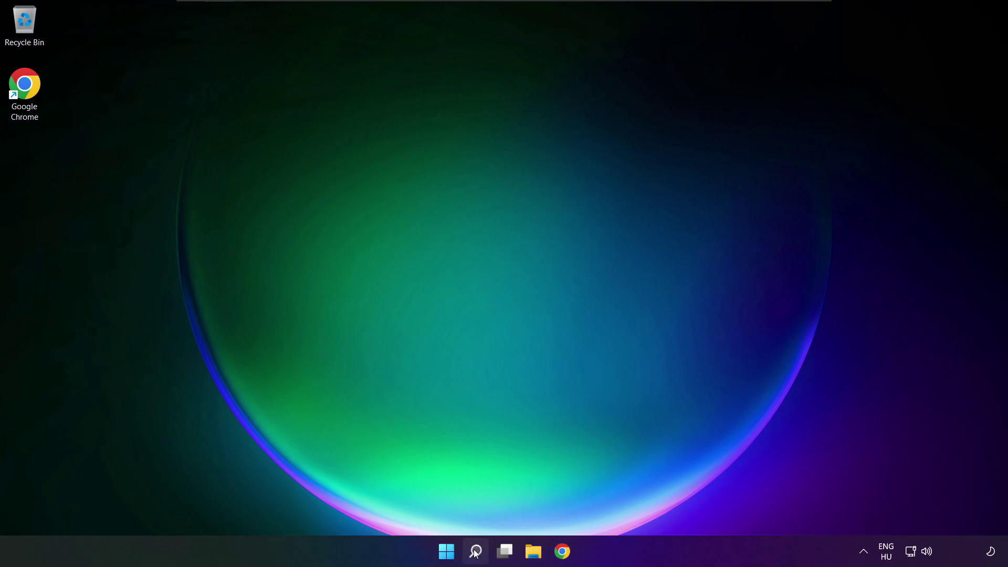
- Search for 'device manager', launch Device Manager and move its window toward the centre
left_click(476, 551)
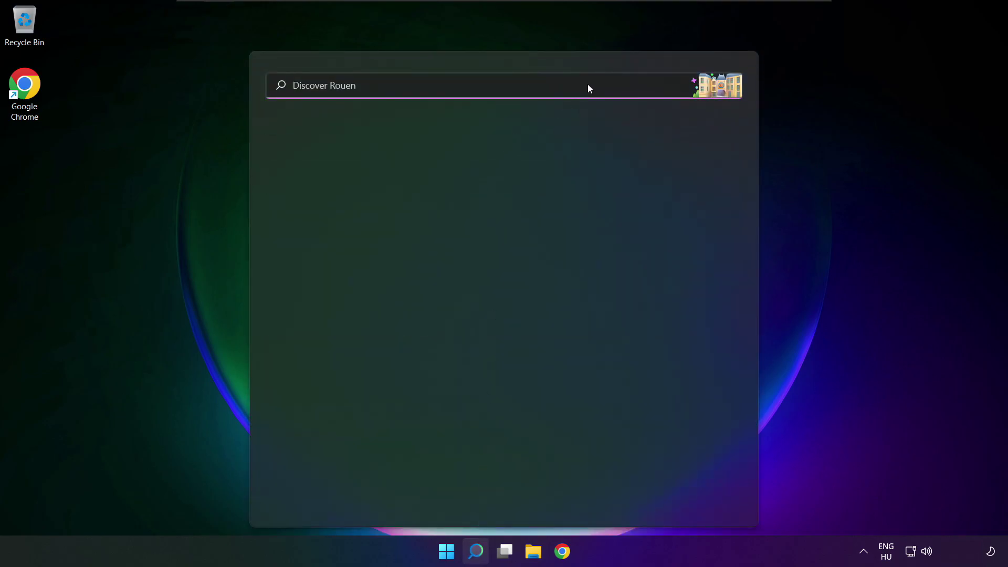
type("devi")
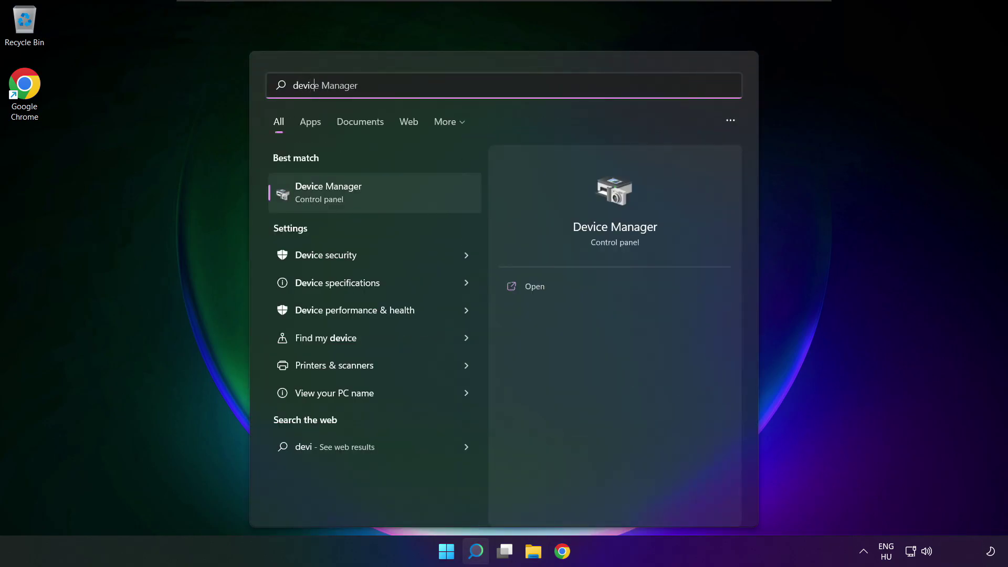
type("ce manager")
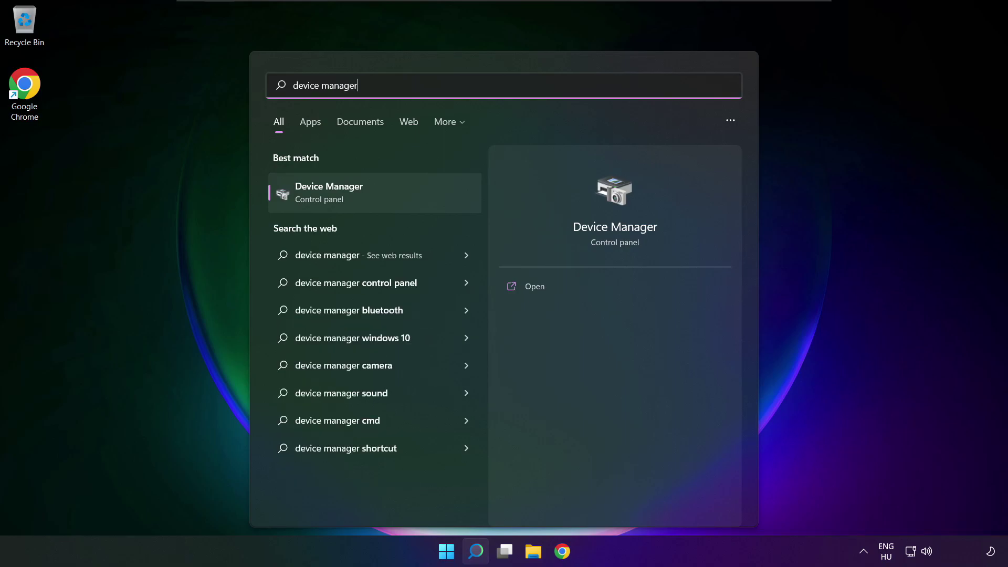
left_click(389, 191)
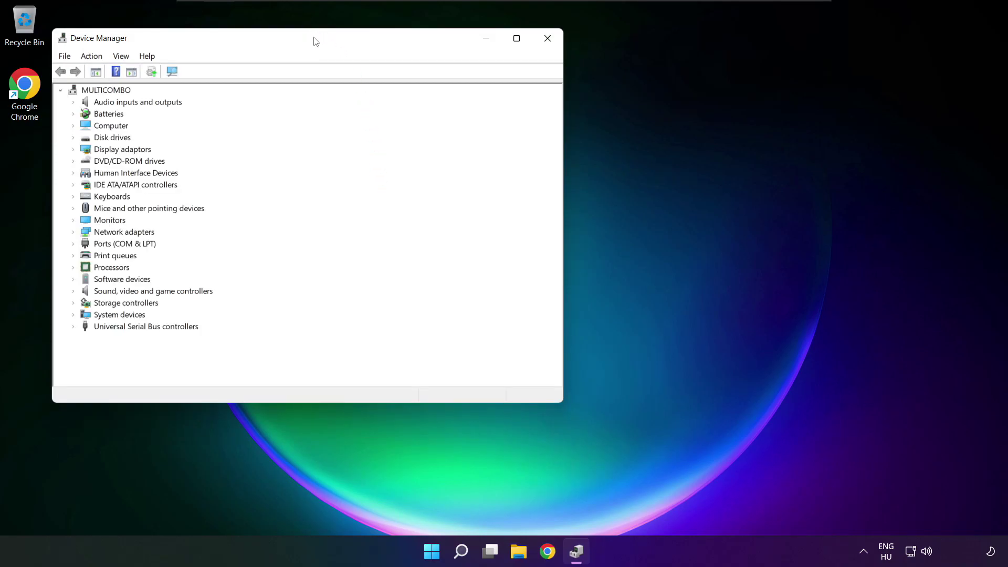
left_click_drag(315, 39, 528, 94)
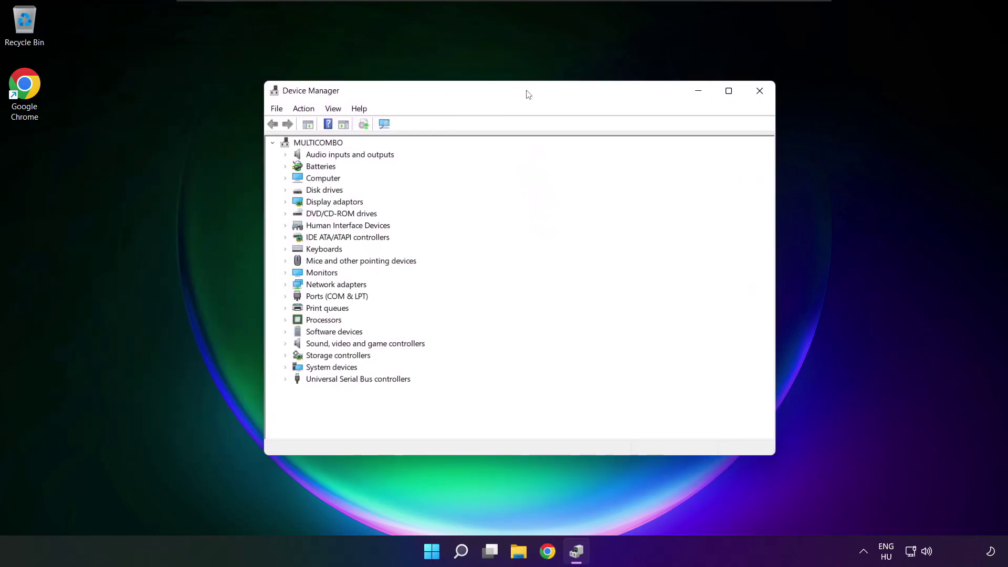
- Expand Sound, video and game controllers and bring up actions for High Definition Audio Device
left_click(308, 346)
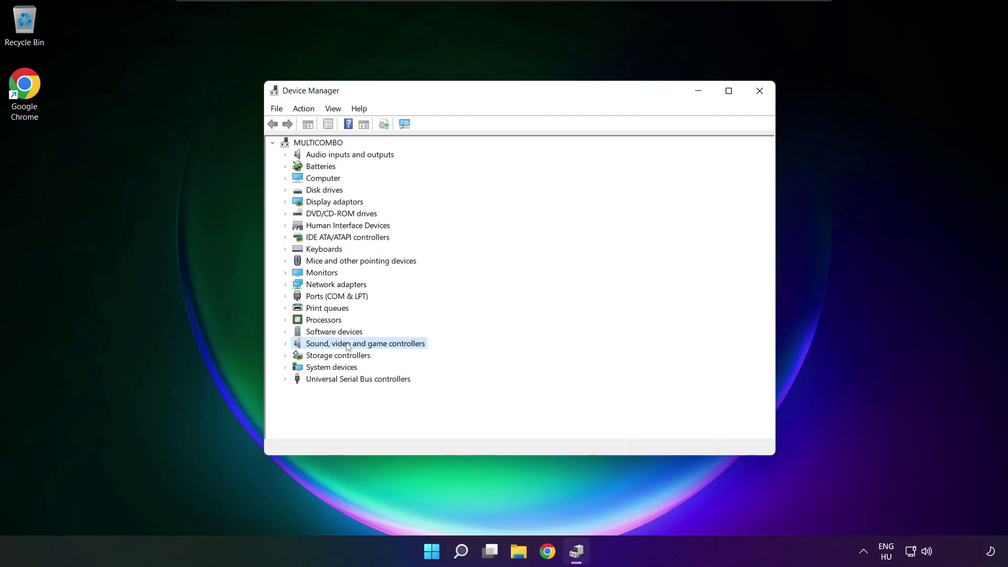
left_click(288, 346)
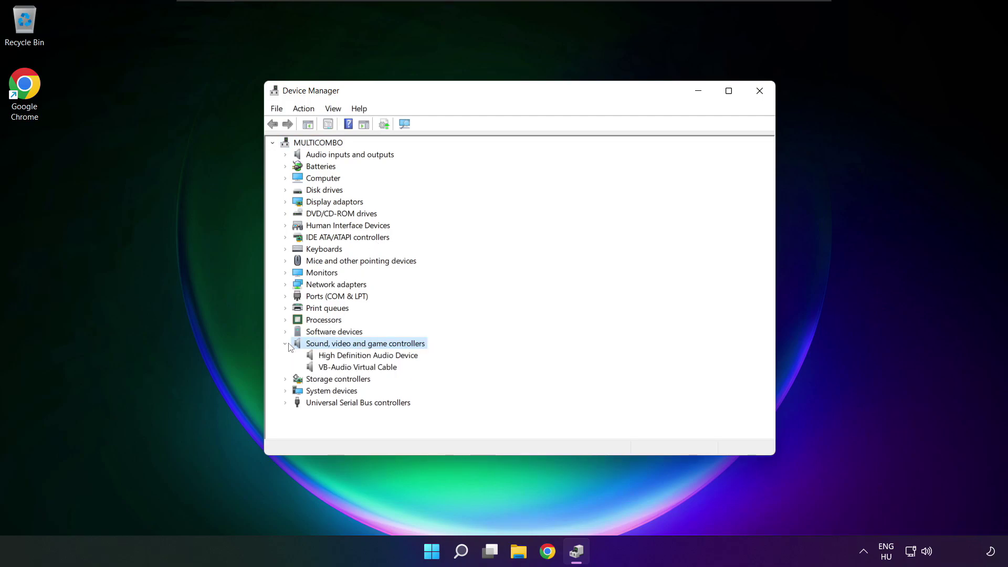
left_click(319, 356)
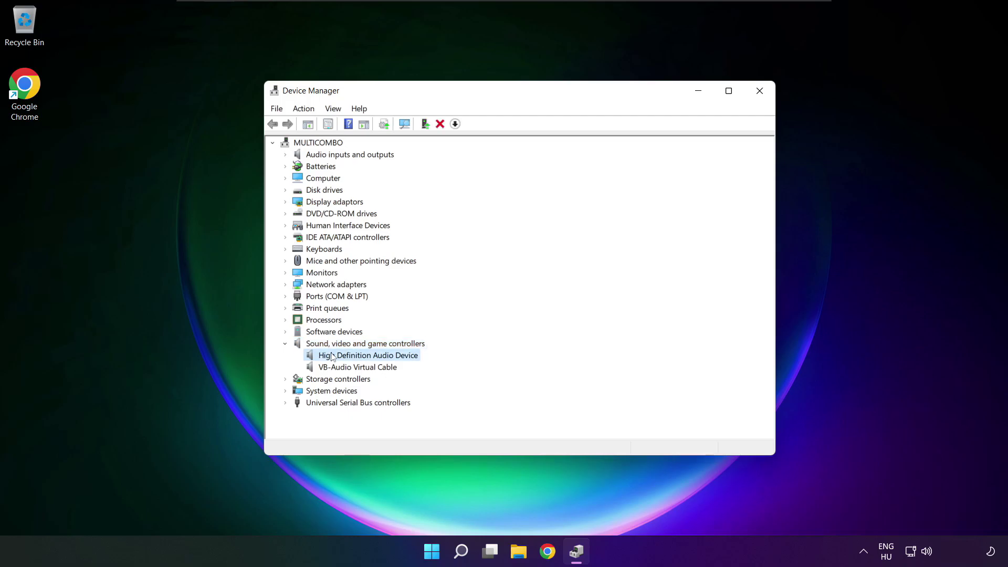
right_click(360, 359)
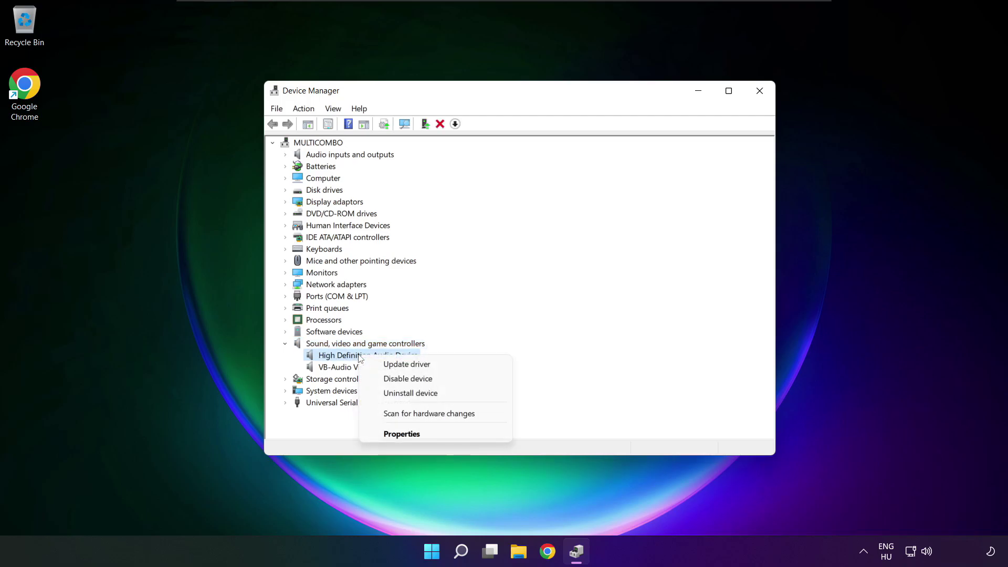
- Update the High Definition Audio Device driver by picking it from the local compatible drivers and accepting the warning
left_click(455, 367)
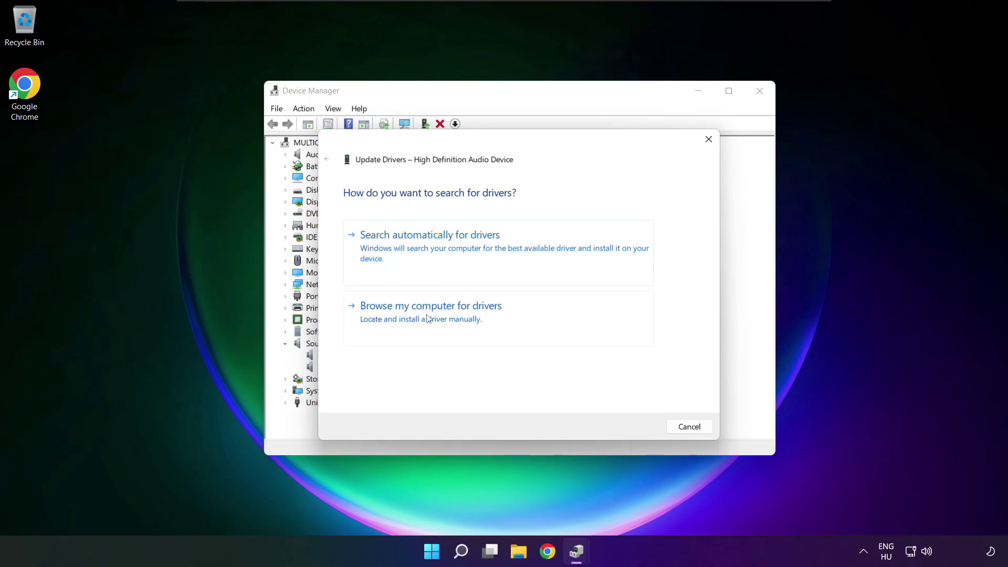
left_click(456, 319)
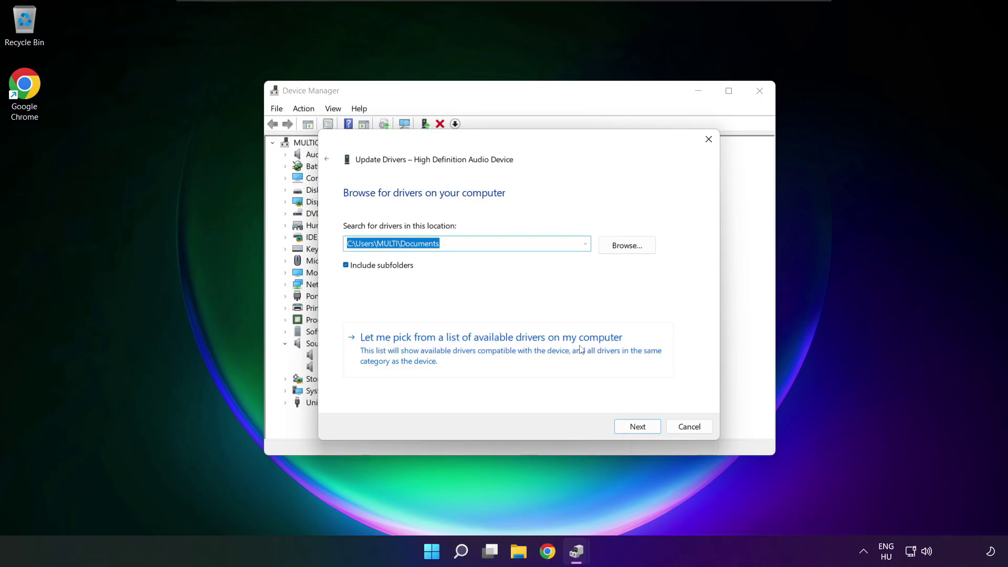
left_click(495, 358)
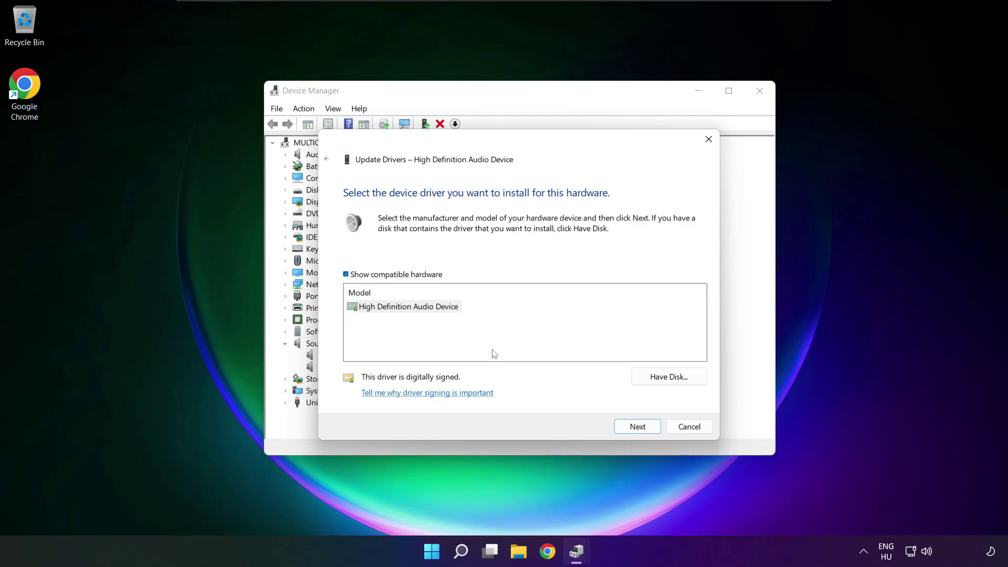
left_click(390, 309)
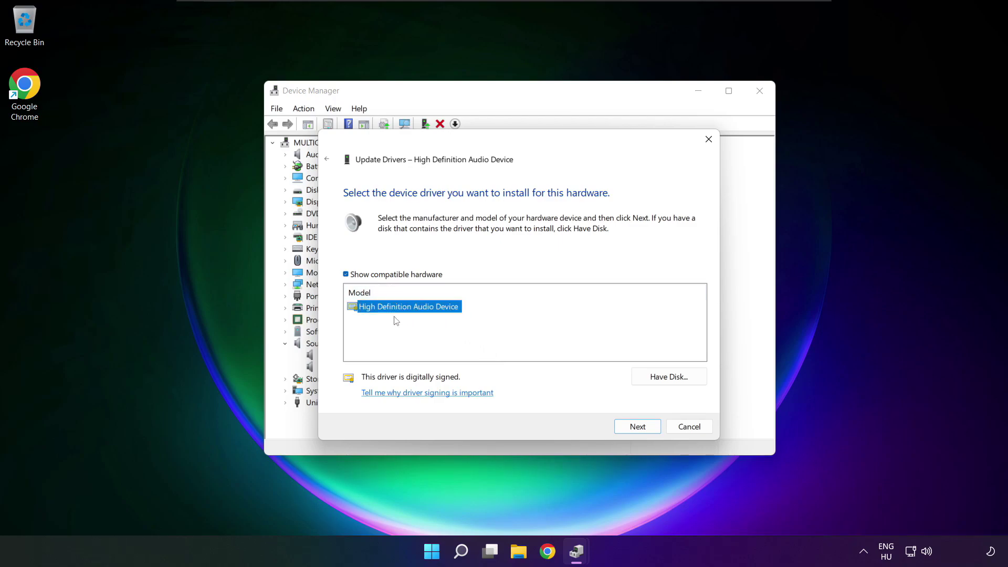
left_click(641, 428)
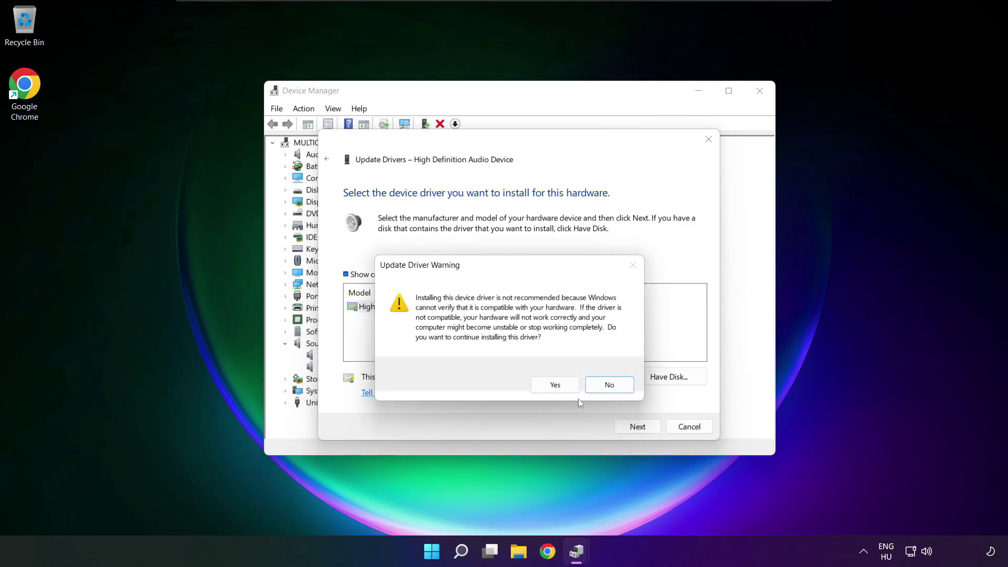
left_click(555, 385)
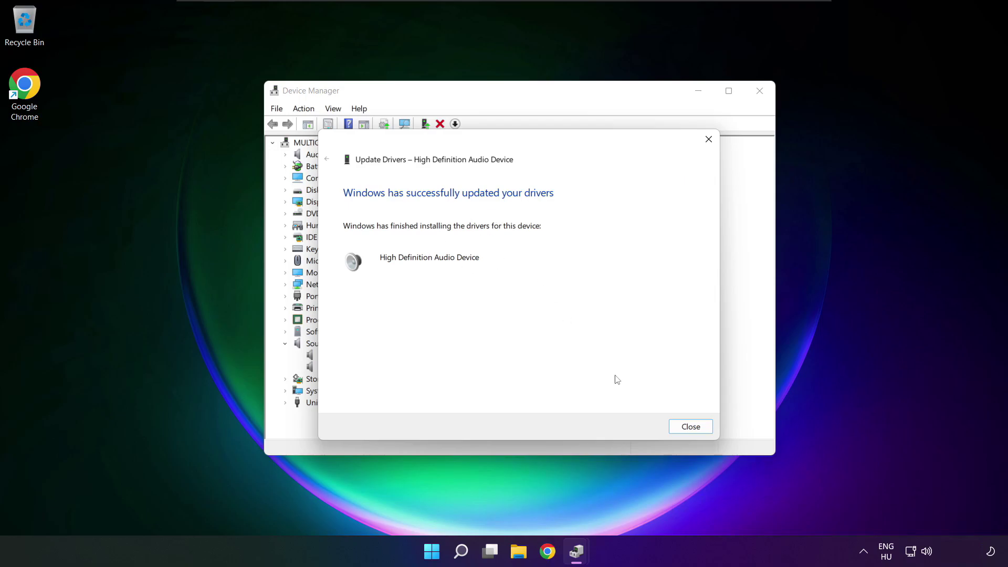
left_click(691, 427)
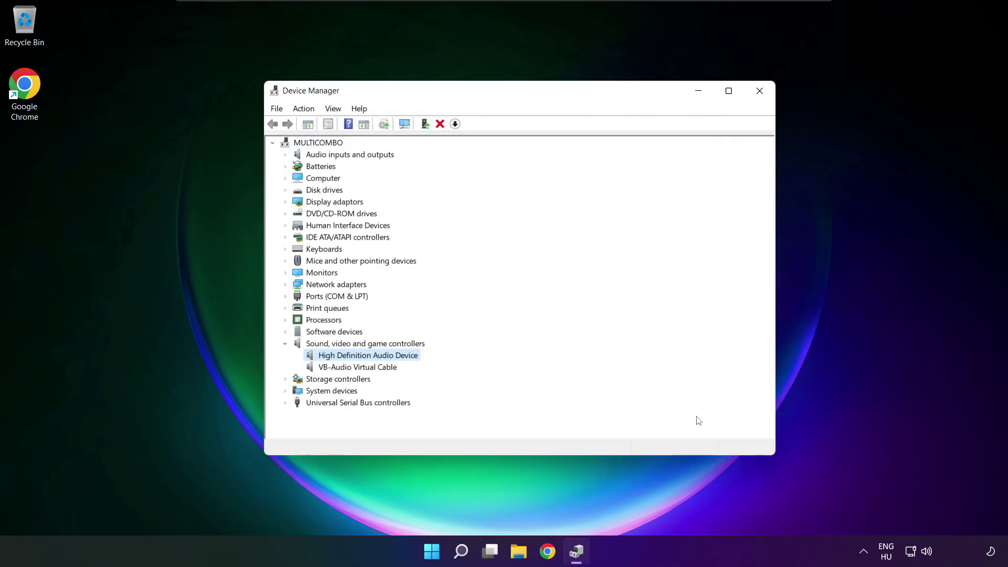
- Close Device Manager and bring up the Start menu's power options to restart the PC
left_click(760, 92)
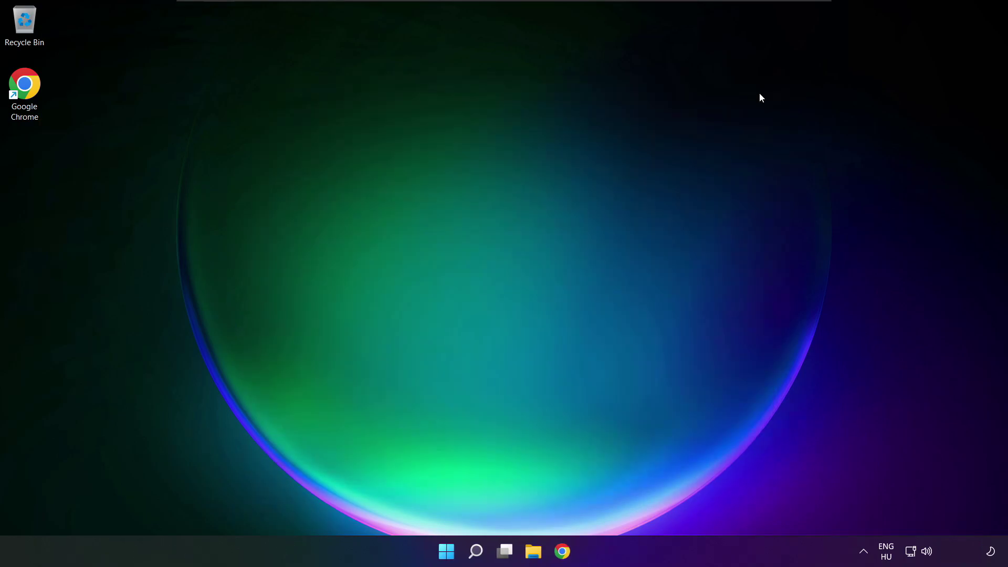
left_click(445, 551)
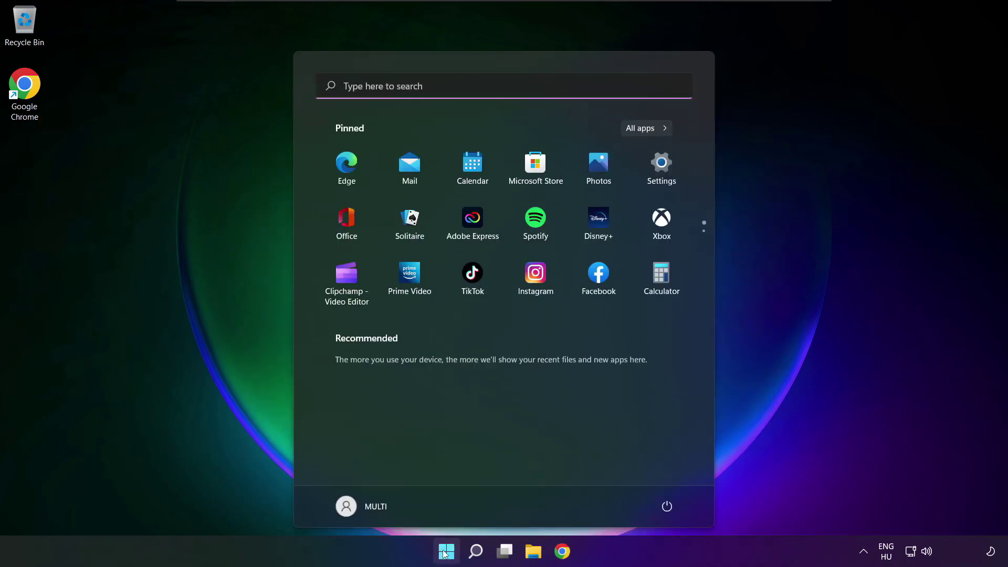
left_click(667, 506)
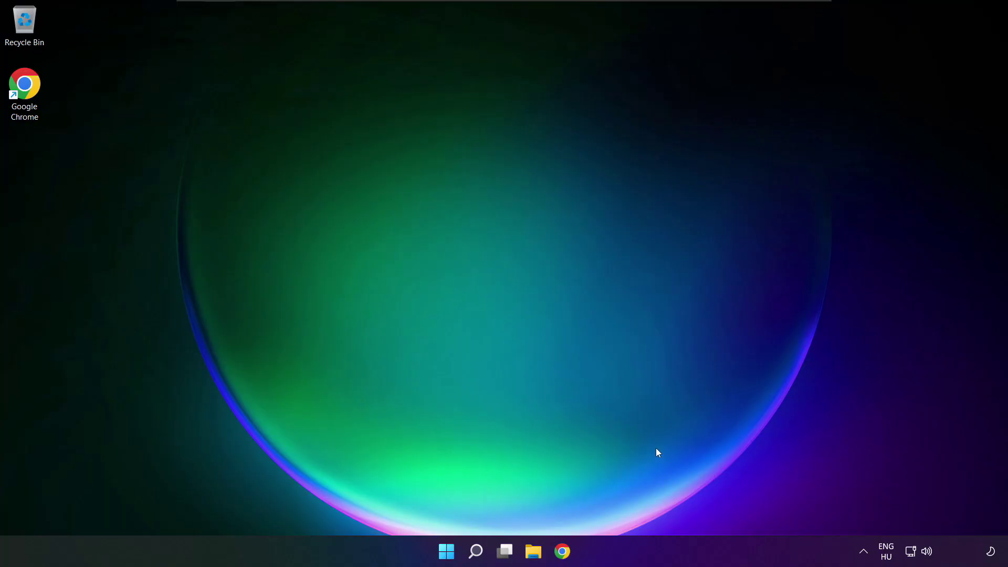
- Open Sound settings from the taskbar volume icon and scroll down to the troubleshooting section
right_click(928, 552)
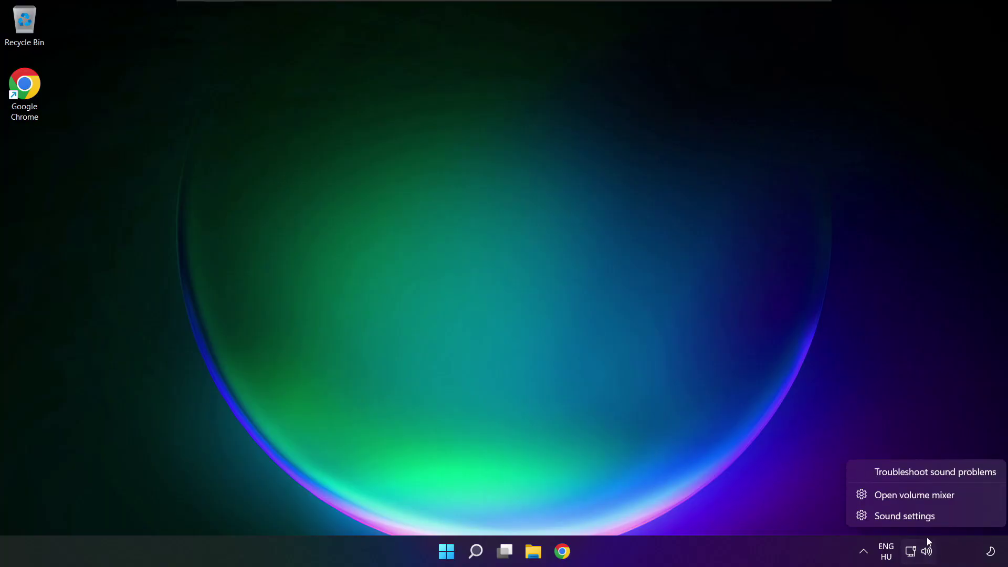
left_click(942, 517)
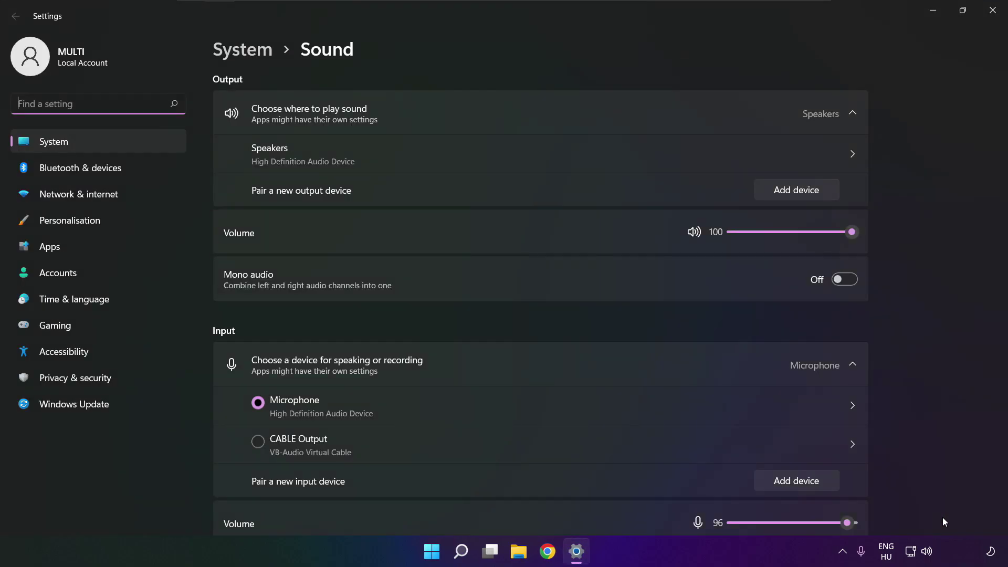
scroll(541, 304, "down", 6)
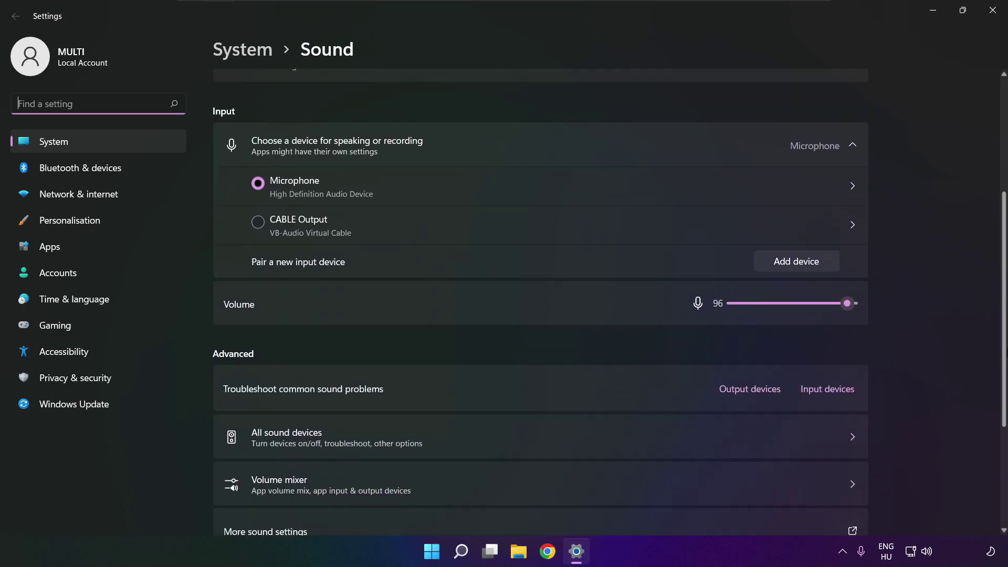
scroll(540, 304, "down", 1)
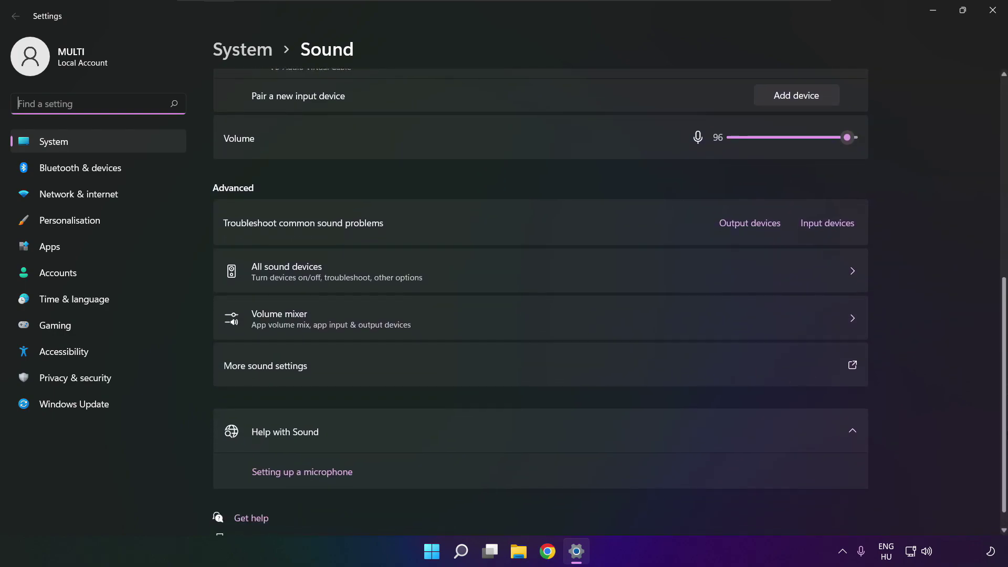
scroll(541, 305, "down", 1)
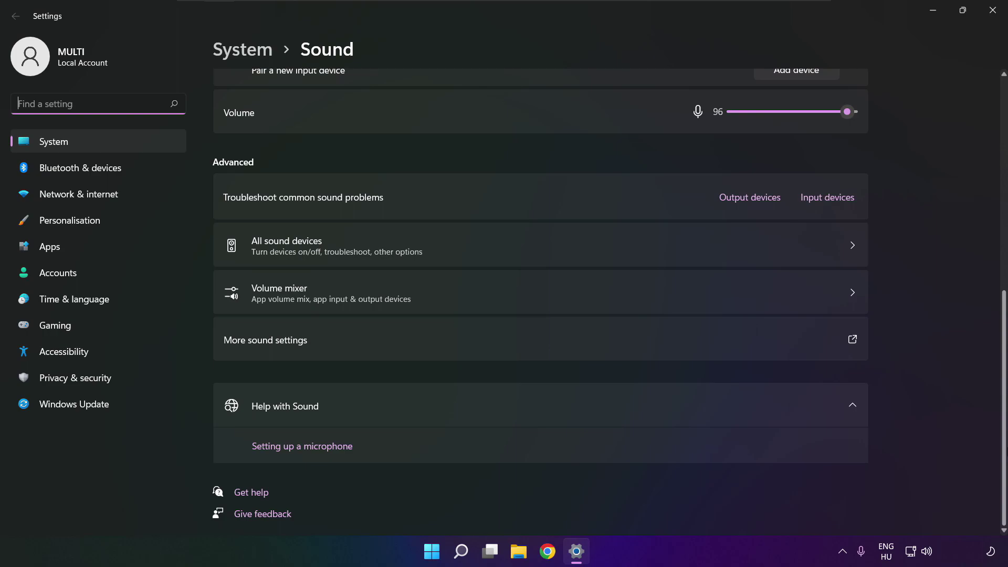
- Start the Output devices troubleshooter for common sound problems
left_click(755, 204)
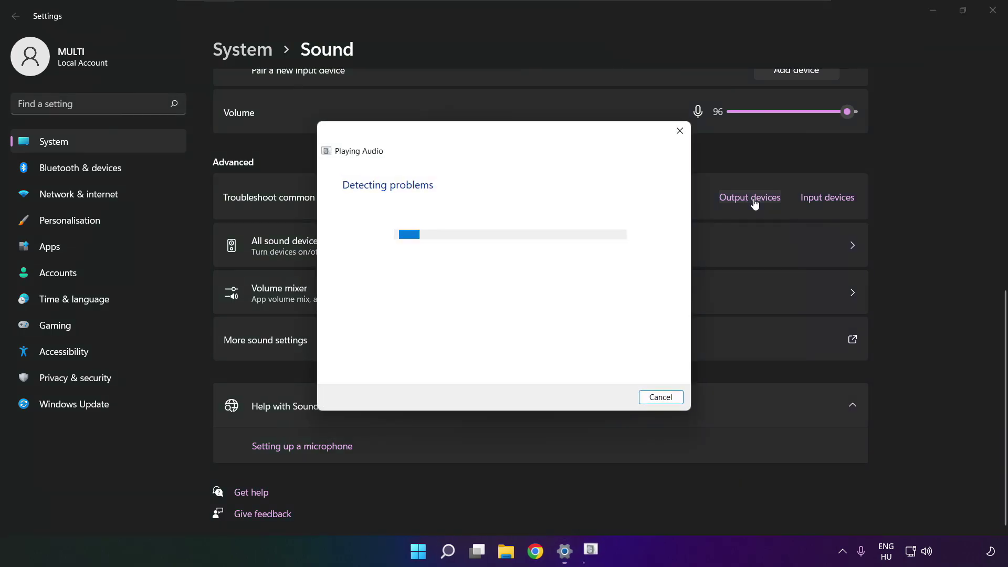